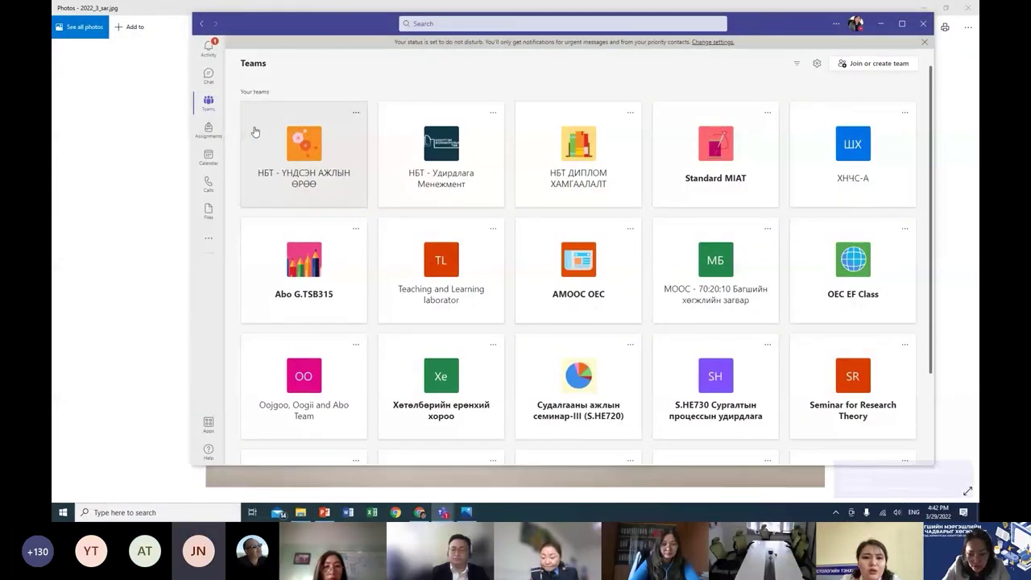
# - Open the Баг хуваарилалт.xlsx workbook from the files of the Боловсролын хөтөлбөрийг тас... team's General channel
pyautogui.scroll(-3, 838, 374)
pyautogui.click(836, 371)
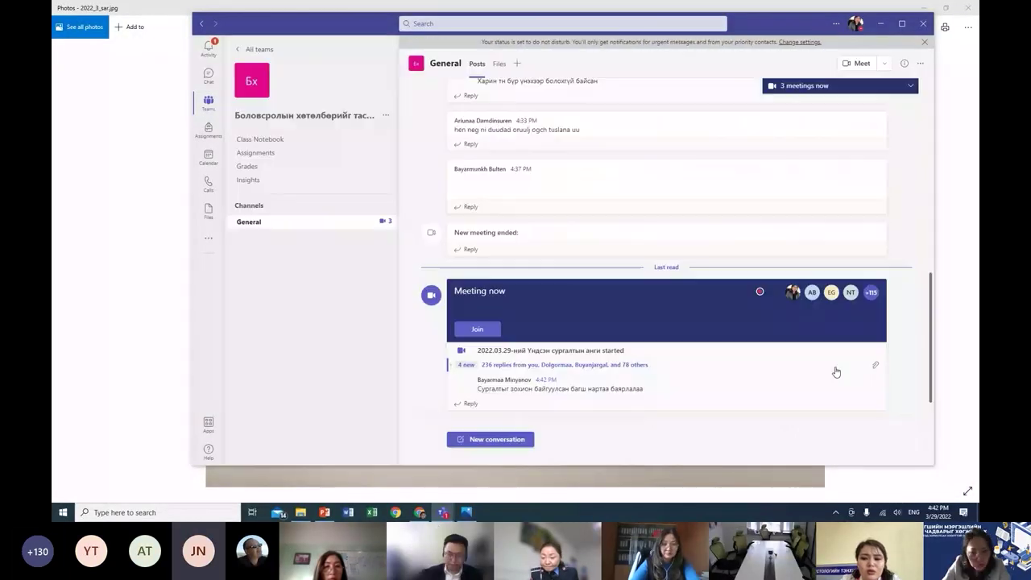
pyautogui.click(499, 63)
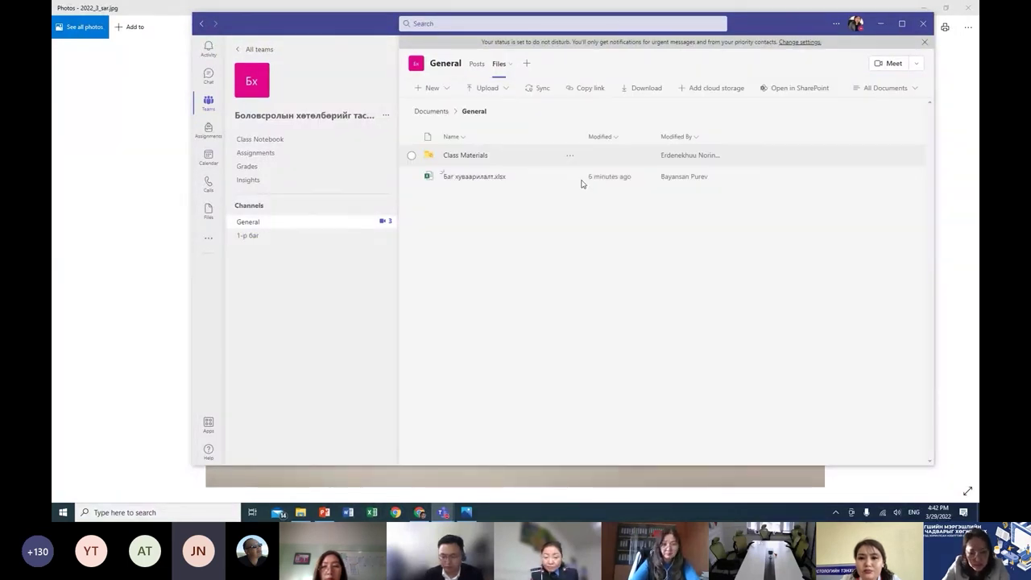
pyautogui.click(459, 179)
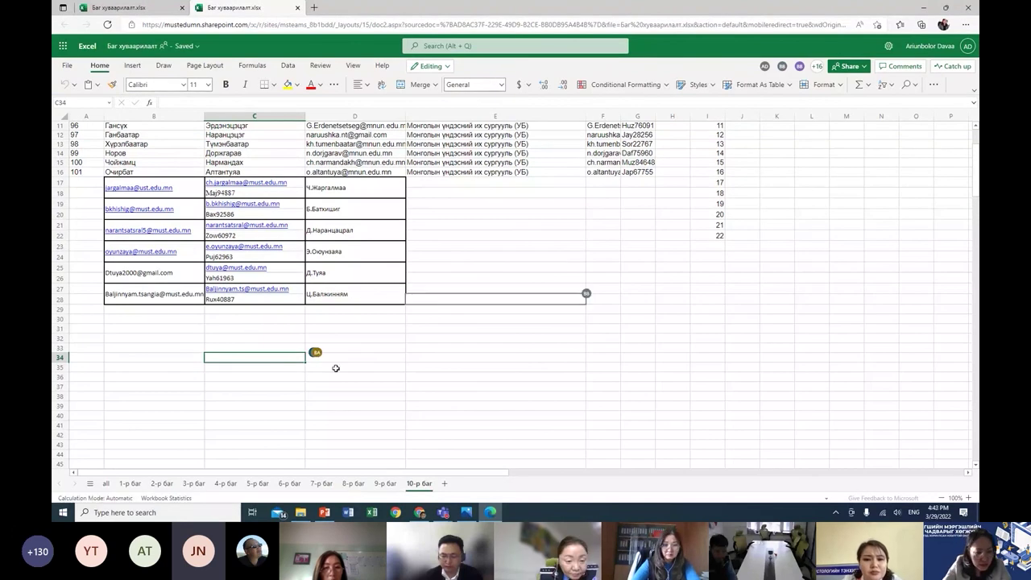
pyautogui.click(380, 384)
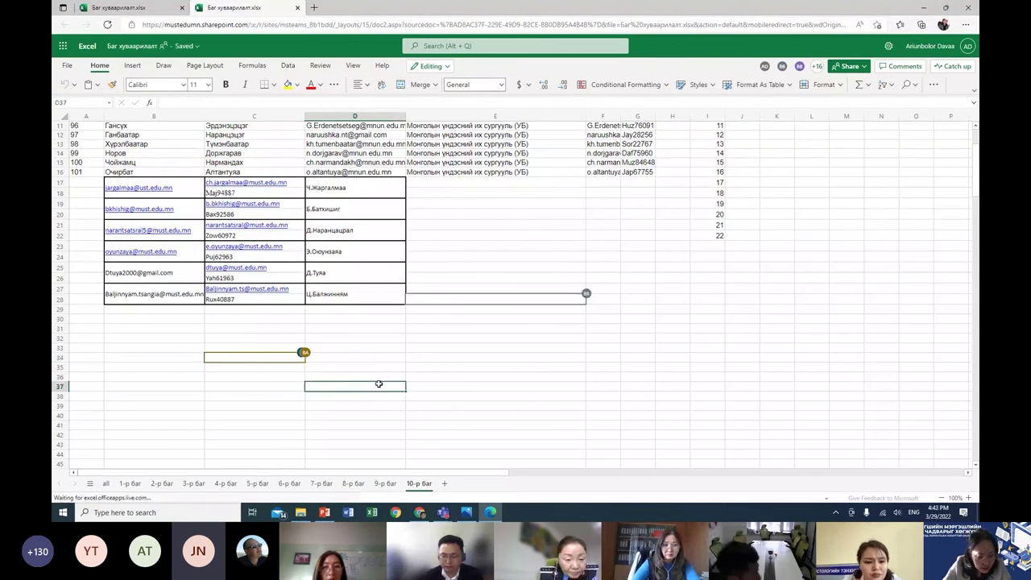
# - Dismiss the new-changes tip and review the participant lists on the 1-р баг through 5-р баг sheets
pyautogui.click(117, 483)
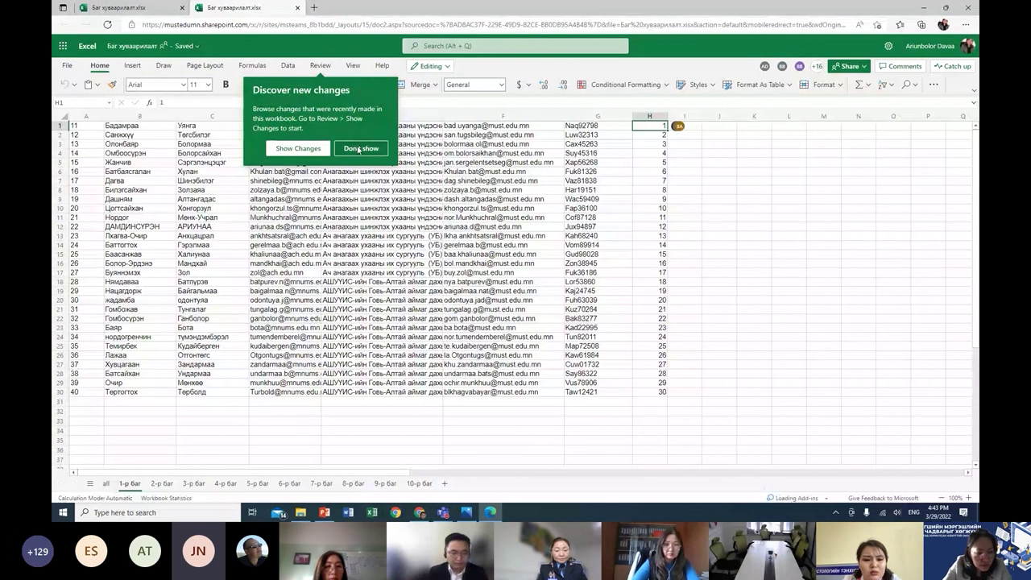
pyautogui.click(370, 150)
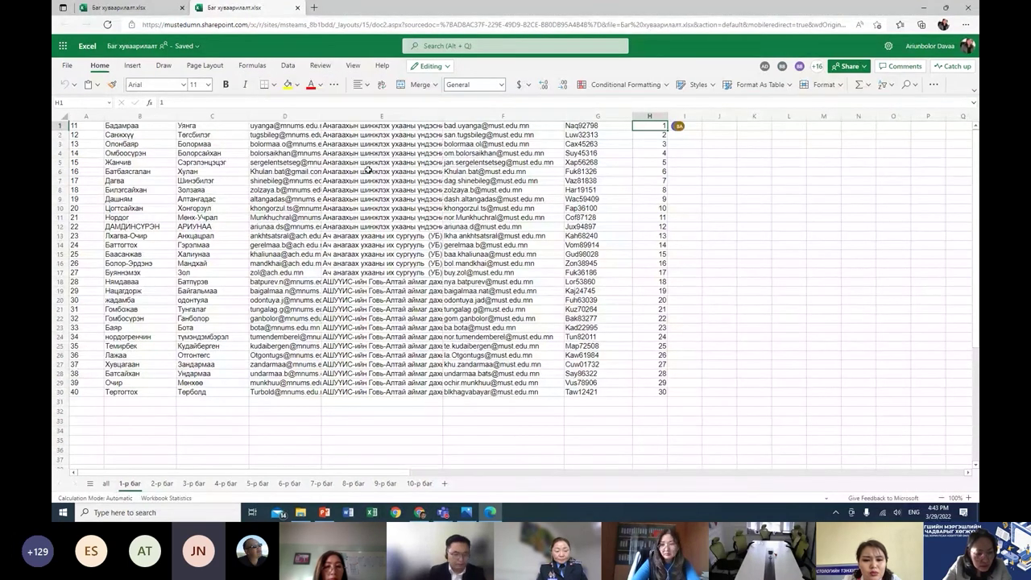
pyautogui.click(370, 415)
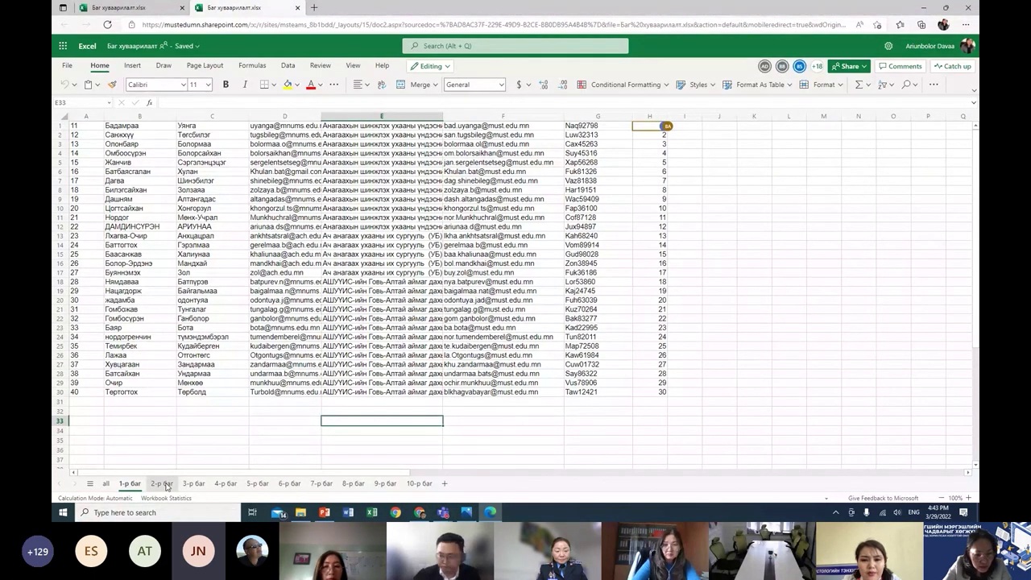
pyautogui.click(162, 484)
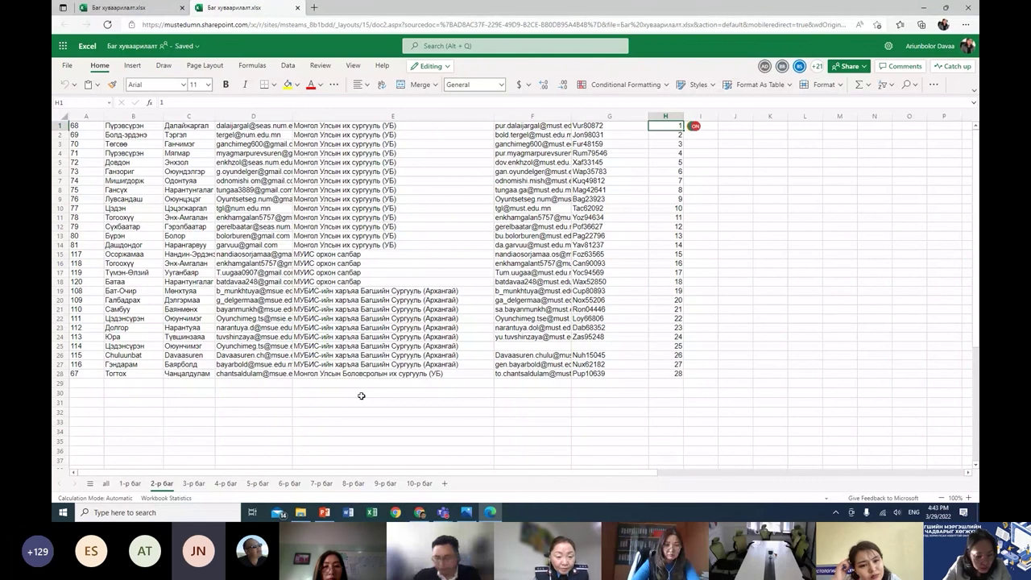
pyautogui.hotkey('ctrl', 'pagedown')
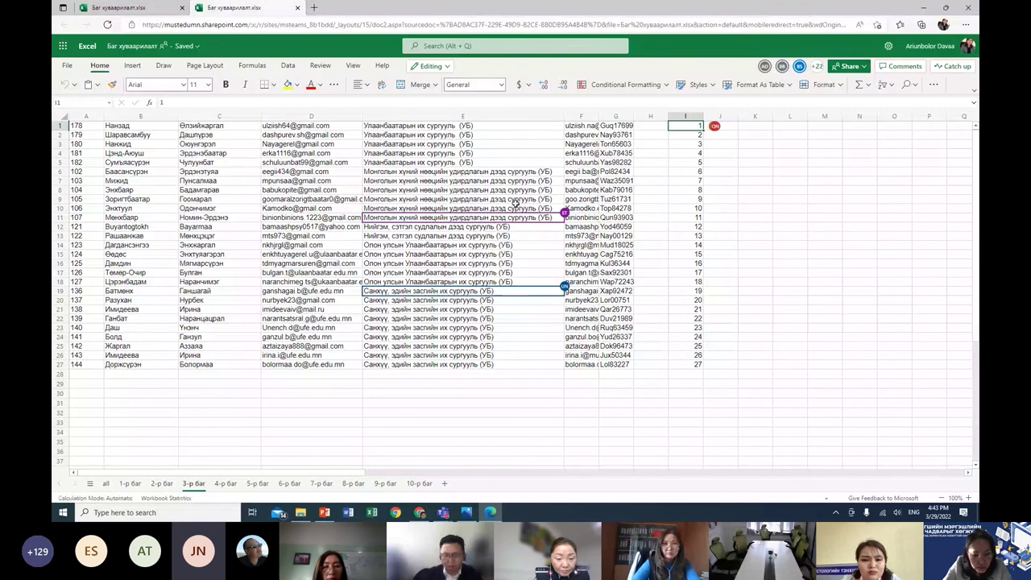
pyautogui.click(226, 485)
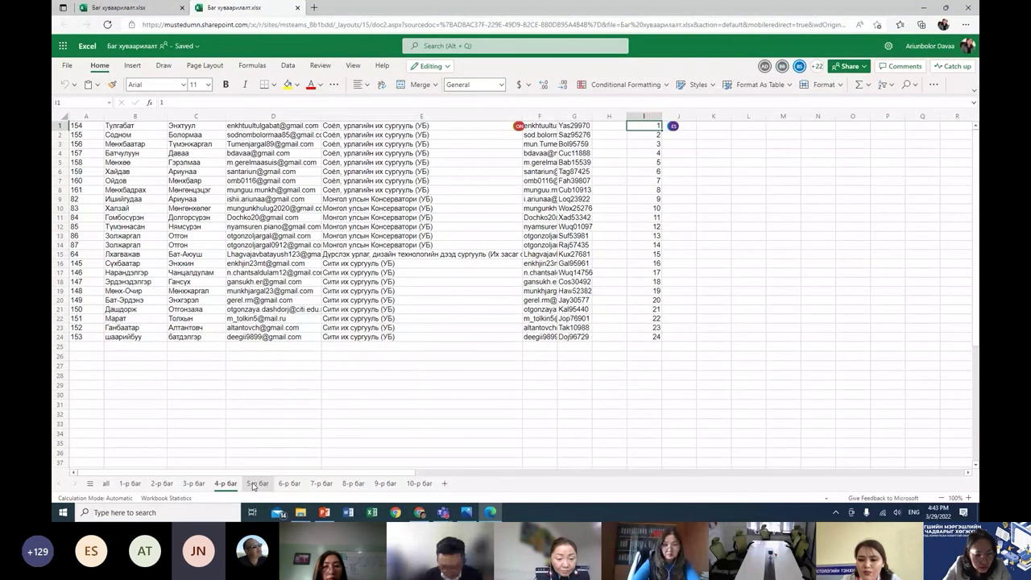
pyautogui.click(256, 485)
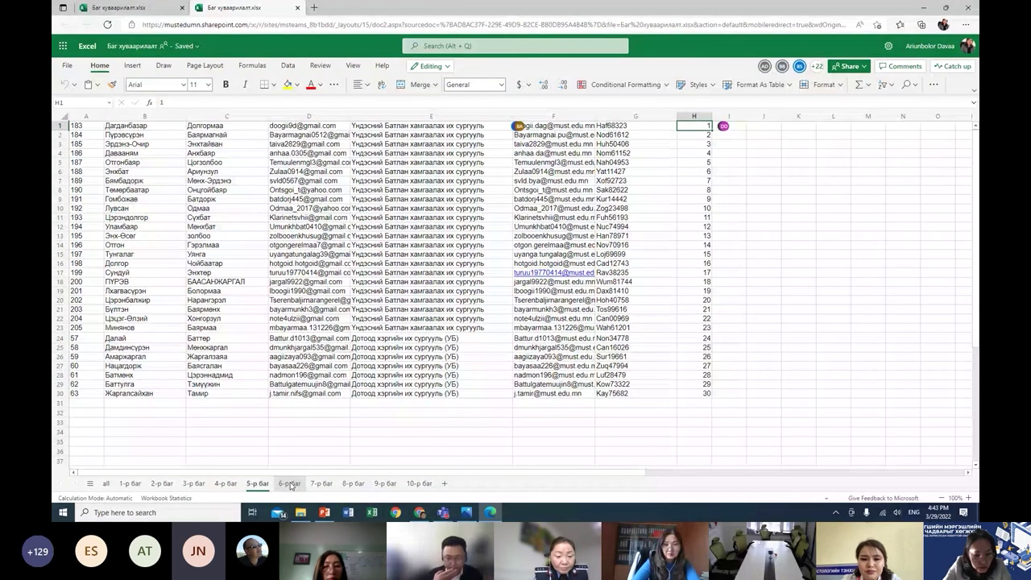
# - Review the participant lists on the 6-р баг through 10-р баг sheets
pyautogui.click(290, 483)
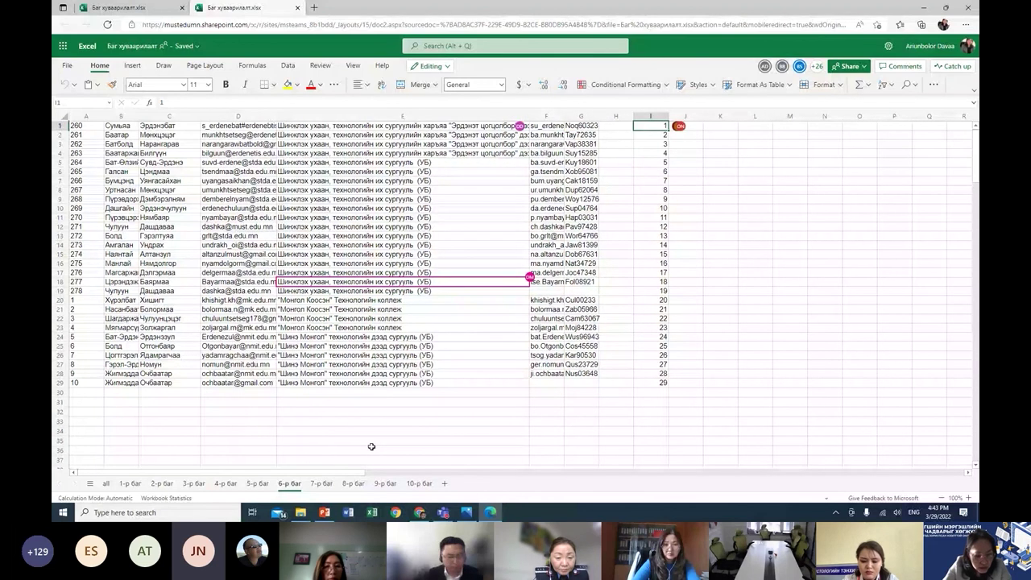
pyautogui.click(322, 483)
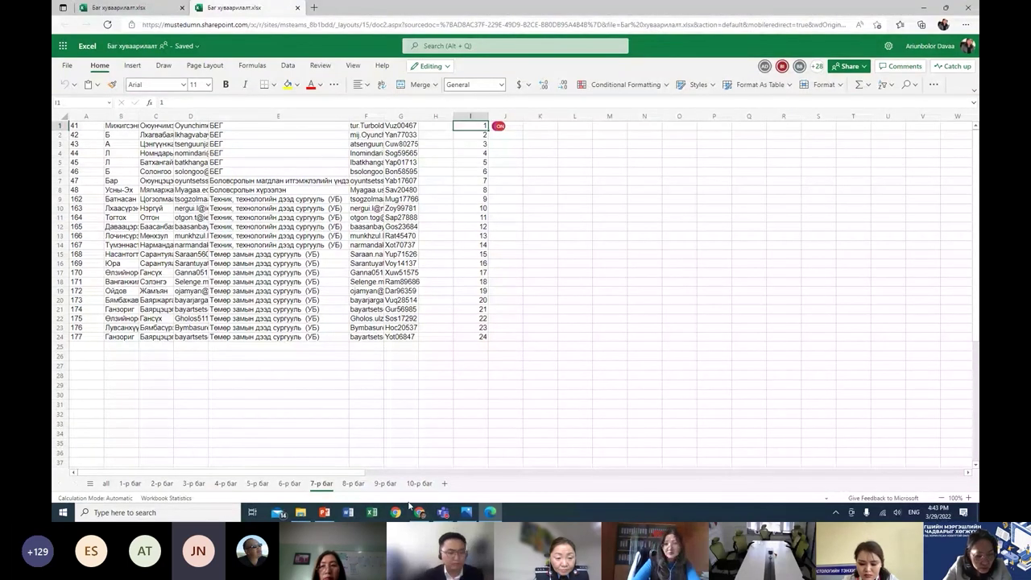
pyautogui.click(353, 483)
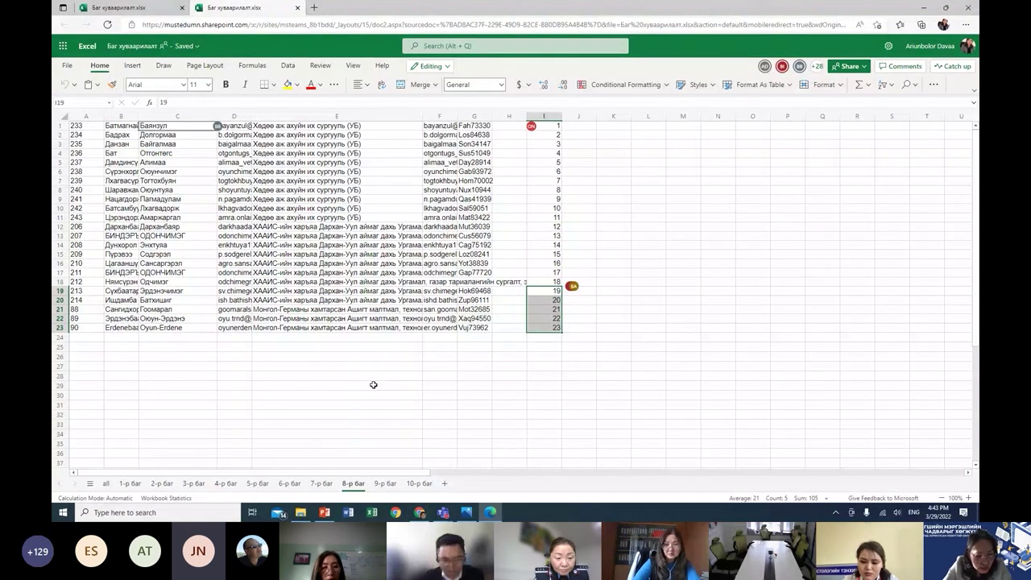
pyautogui.click(386, 484)
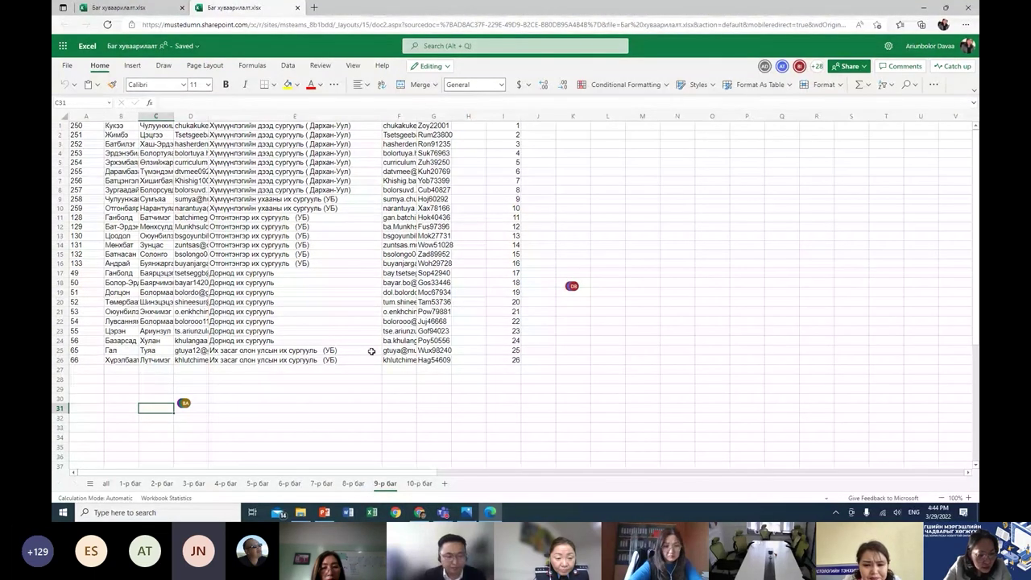
pyautogui.click(415, 486)
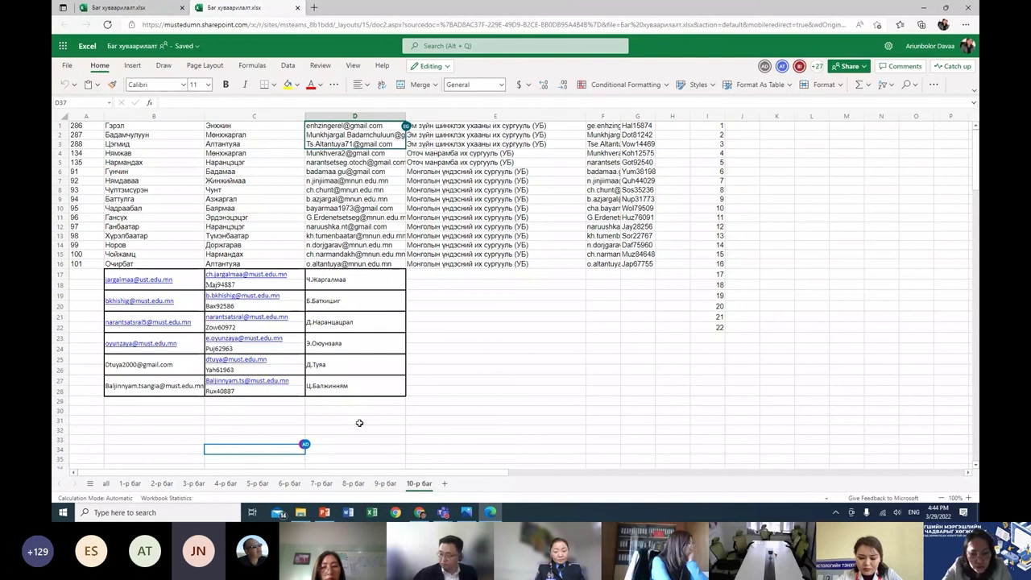
pyautogui.click(510, 388)
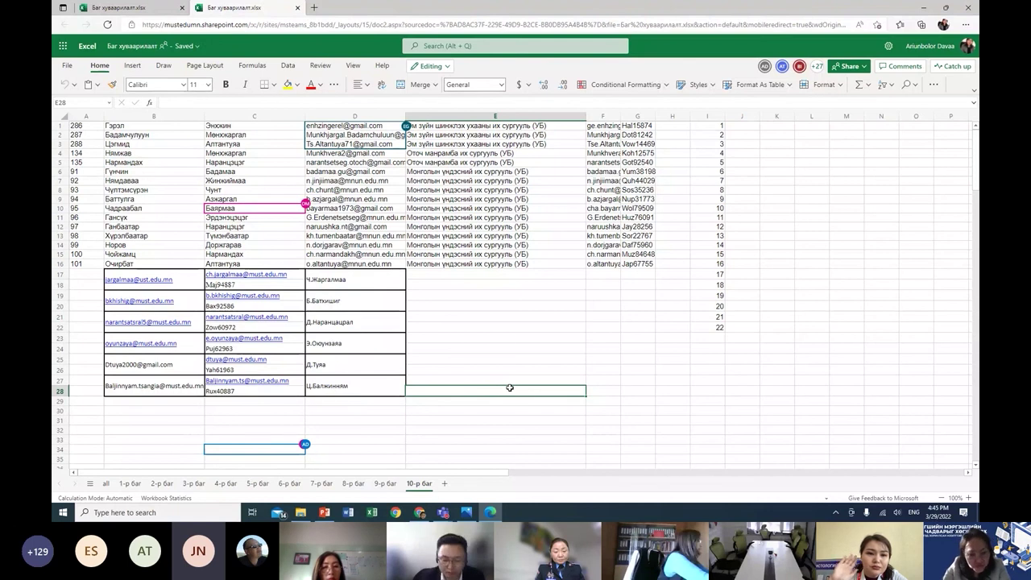
# - Switch to the Teams meeting and change the role of the guest listed among the presenters to attendee
pyautogui.moveTo(442, 513)
pyautogui.click(449, 451)
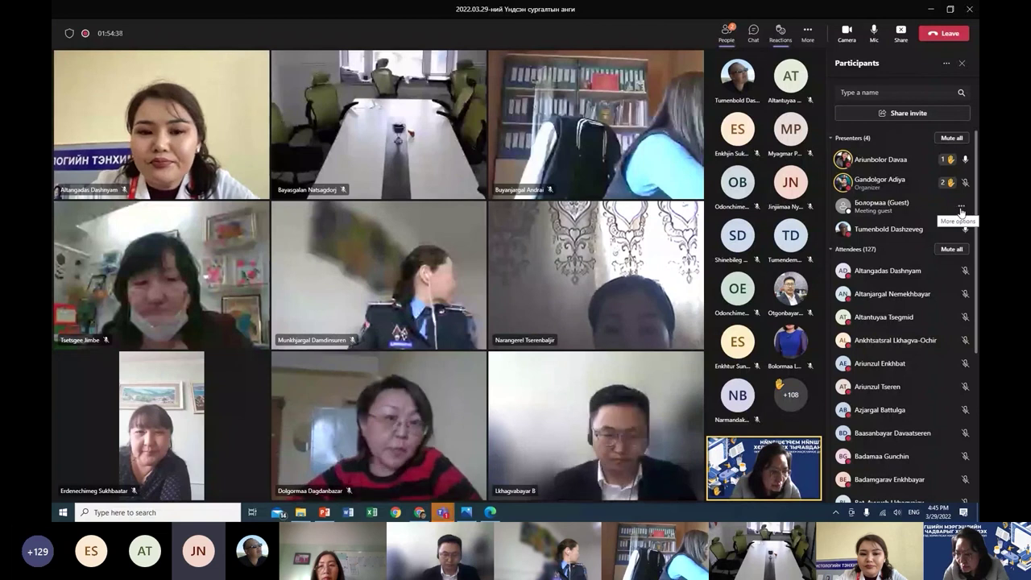
pyautogui.click(952, 210)
pyautogui.click(926, 277)
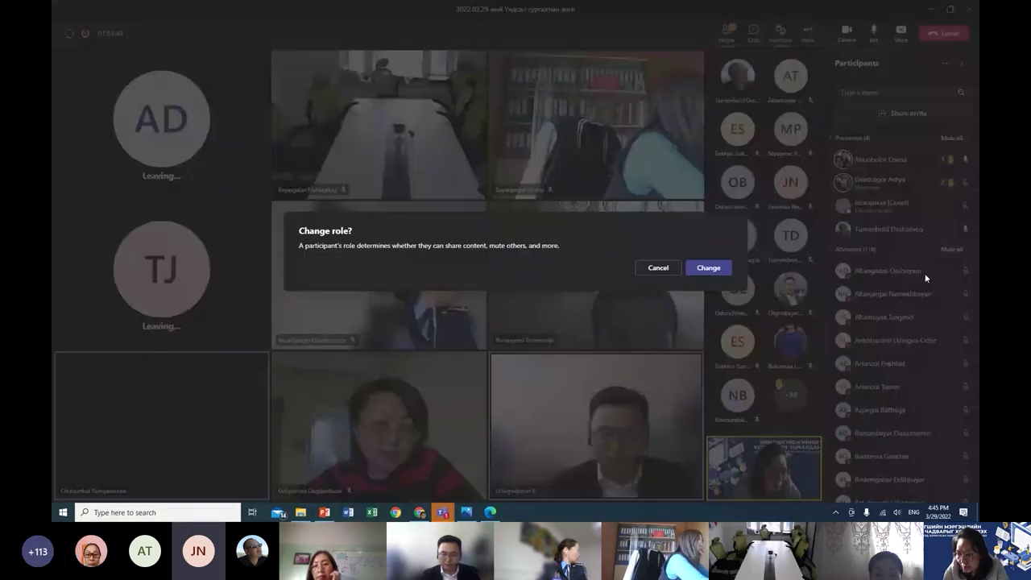
pyautogui.press('Return')
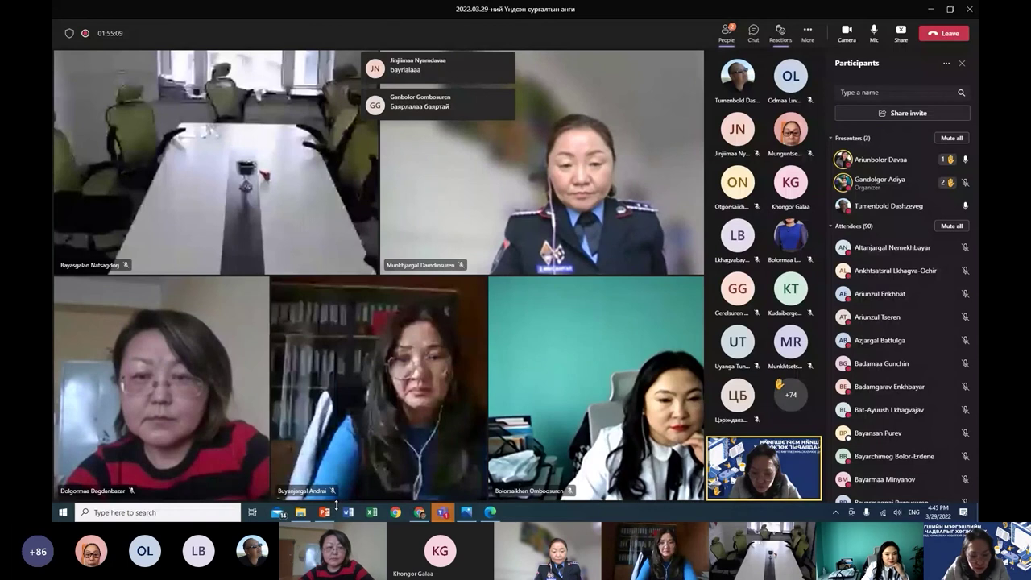
# - Leave the meeting view and reopen the Баг хуваарилалт.xlsx workbook from the Teams channel files
pyautogui.moveTo(488, 517)
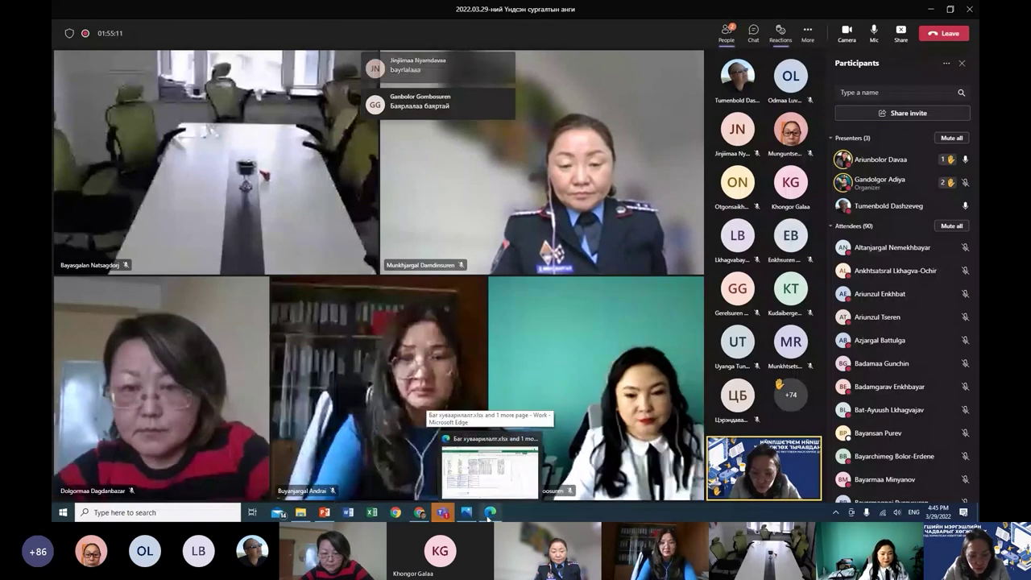
pyautogui.click(435, 466)
pyautogui.click(460, 177)
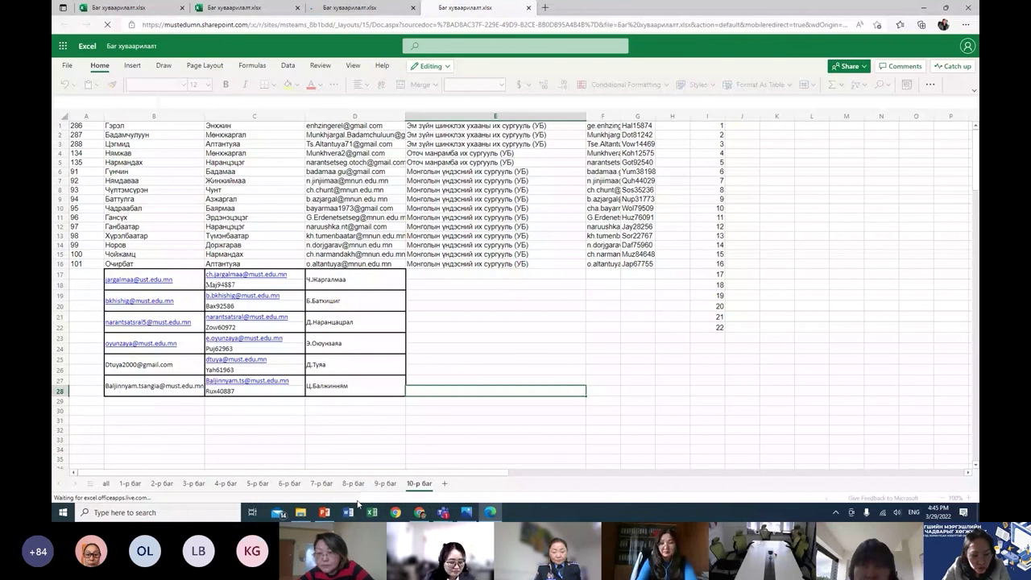
# - Look through the team lists in descending order from the 8-р баг sheet to the 2-р баг sheet
pyautogui.click(353, 484)
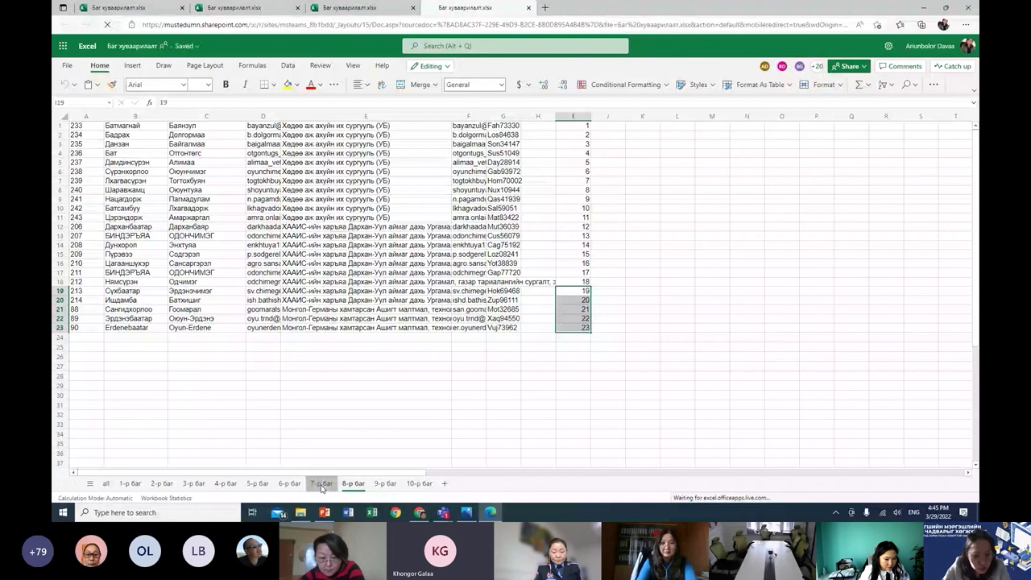
pyautogui.click(289, 485)
pyautogui.click(257, 484)
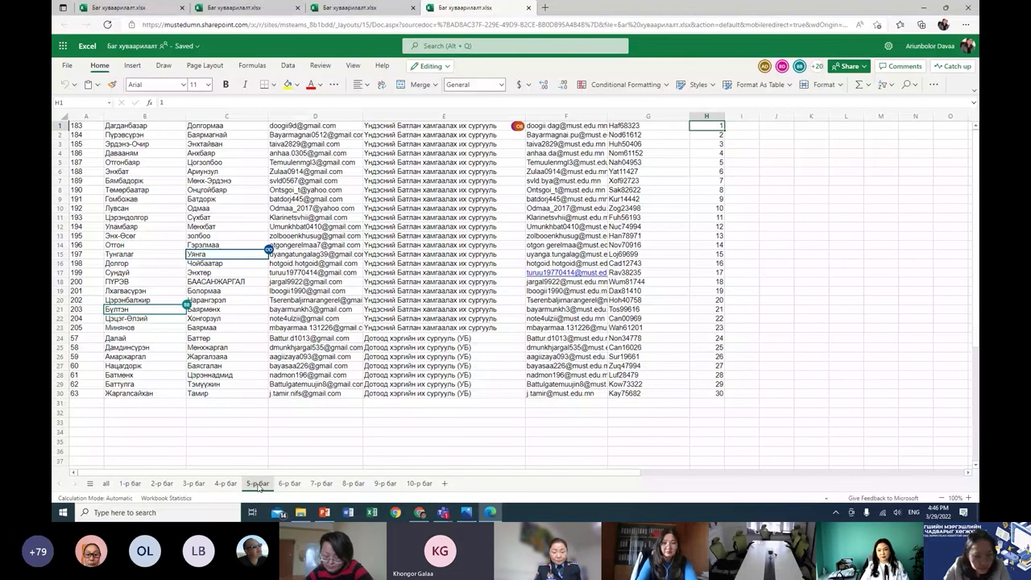
pyautogui.click(226, 485)
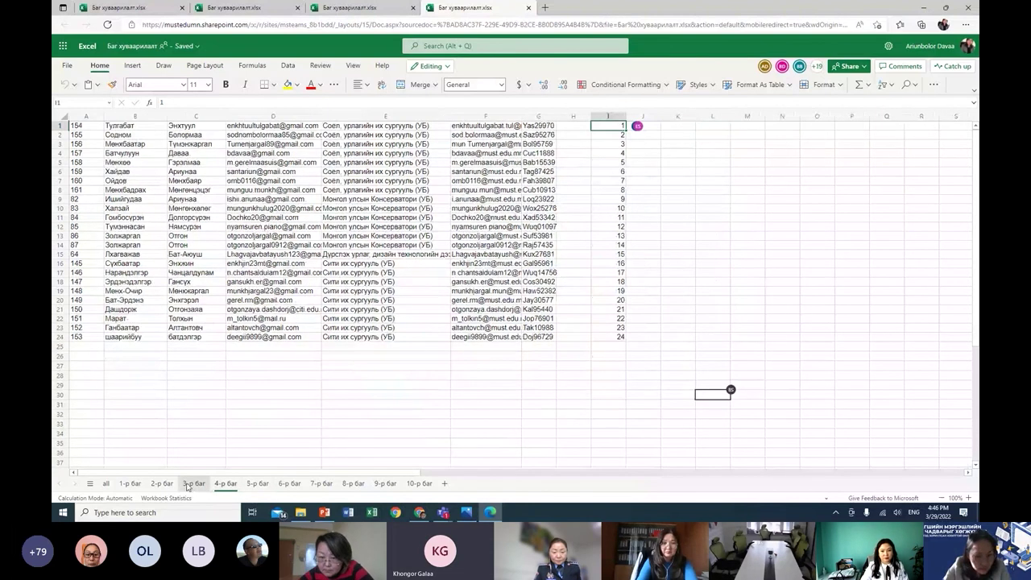
pyautogui.click(188, 485)
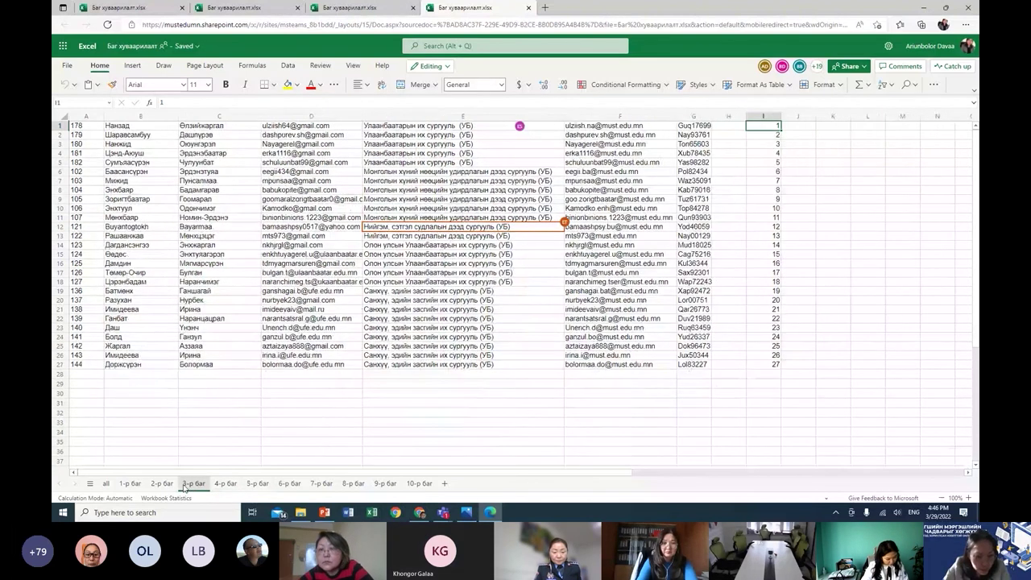
pyautogui.click(163, 485)
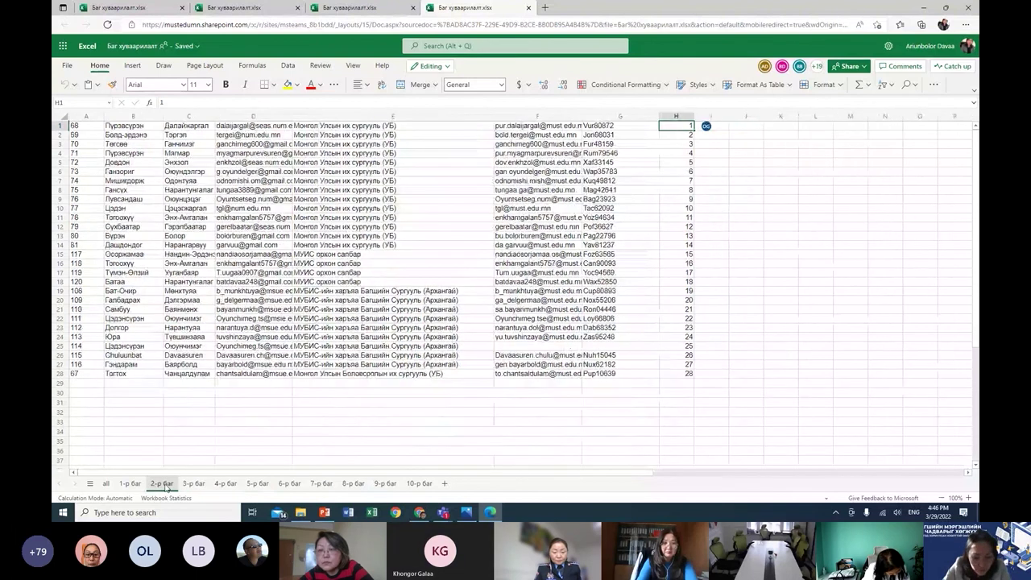
# - Check the lists on the 10-р баг, 9-р баг and 8-р баг sheets and on 1-р баг through 4-р баг
pyautogui.click(417, 484)
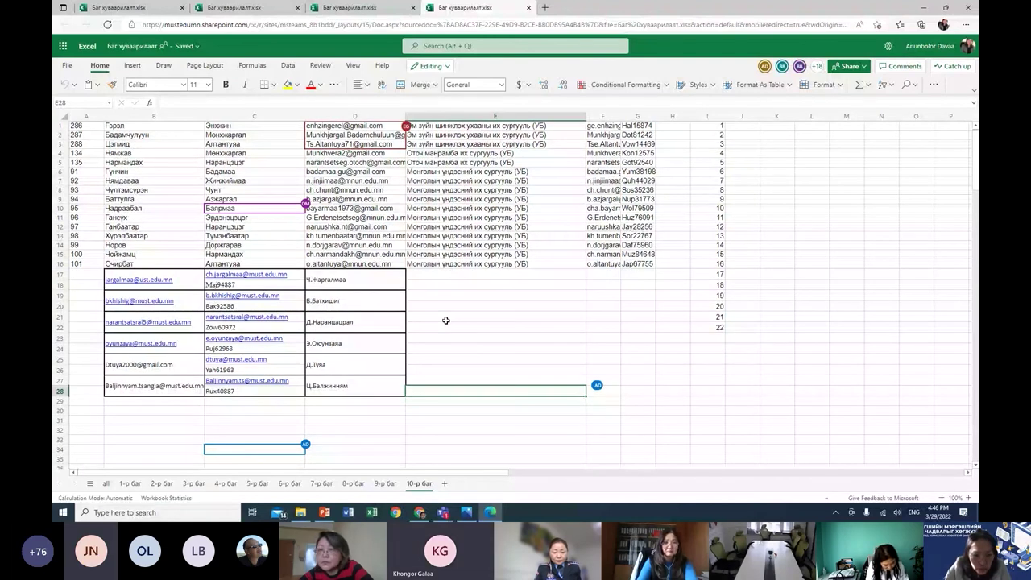
pyautogui.click(284, 486)
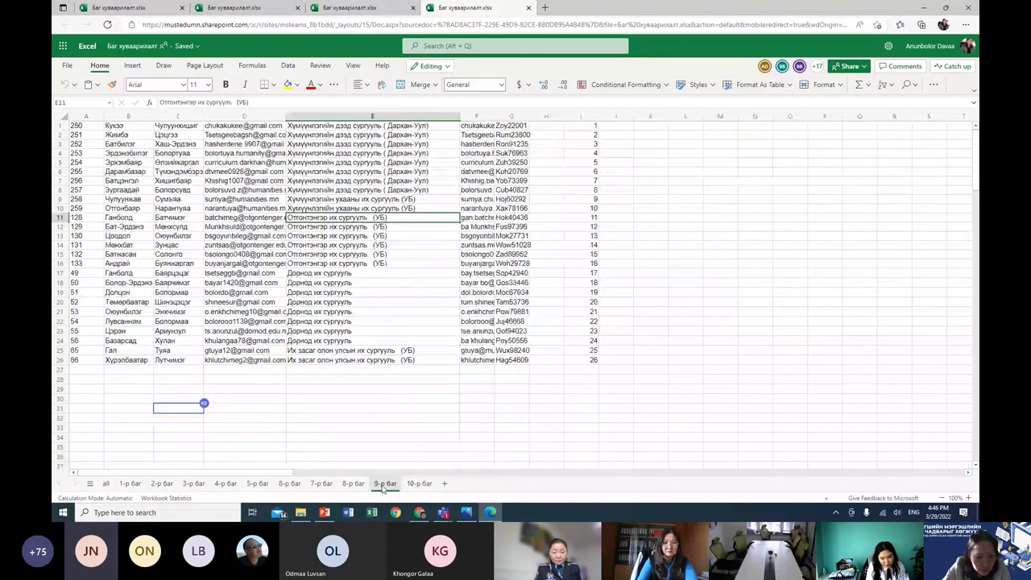
pyautogui.click(385, 483)
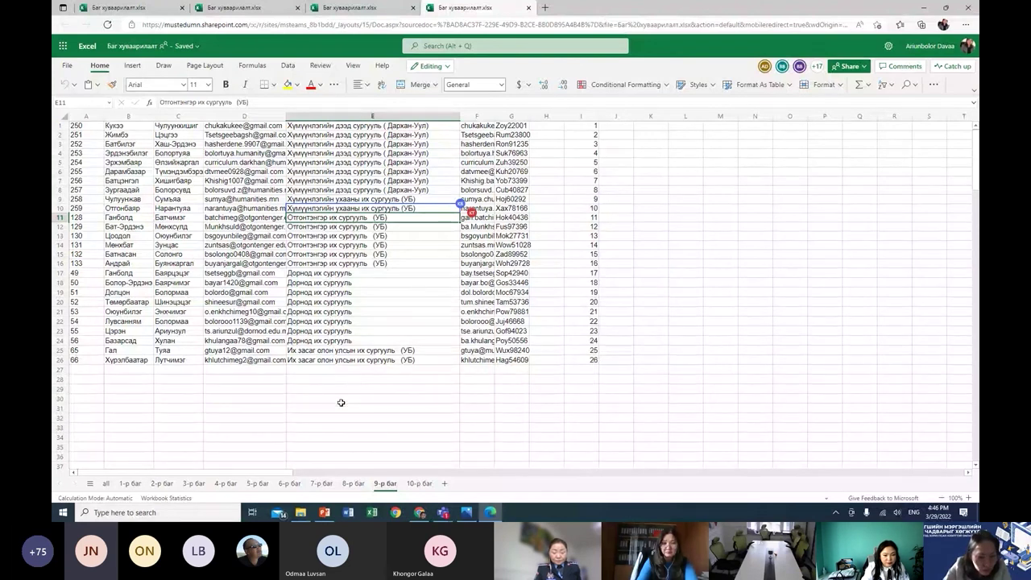
pyautogui.click(353, 484)
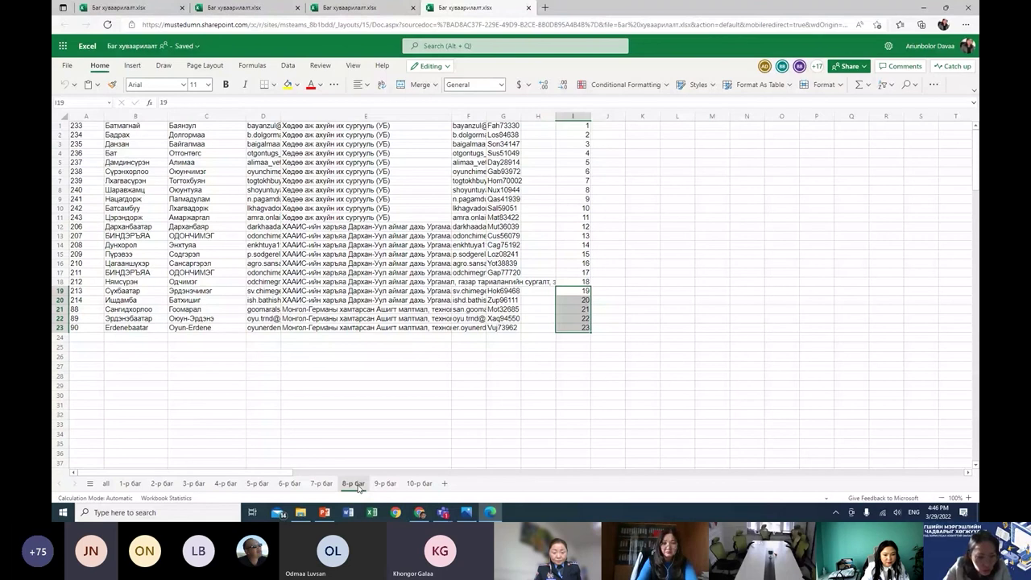
pyautogui.click(129, 483)
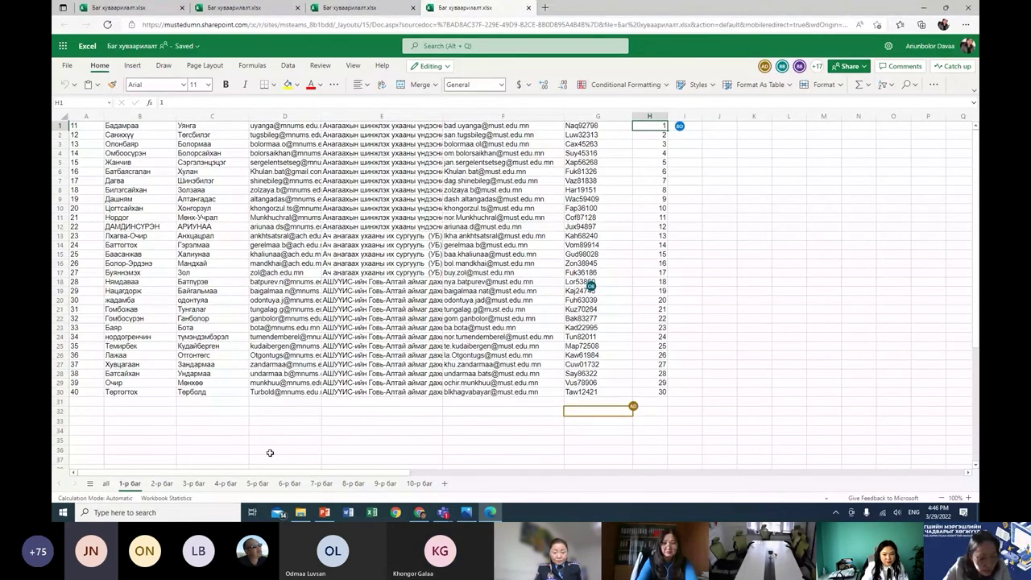
pyautogui.click(161, 483)
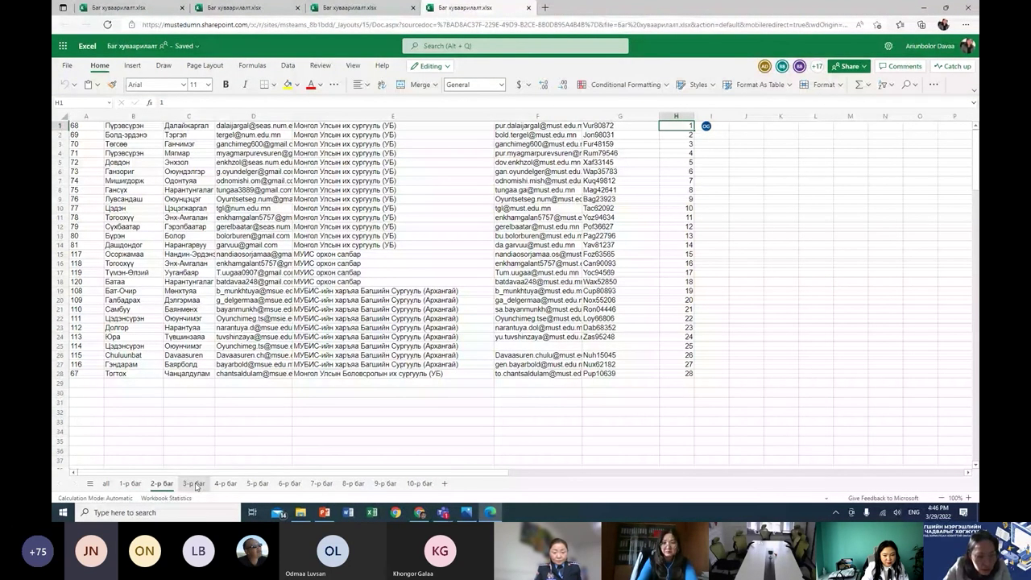
pyautogui.click(195, 484)
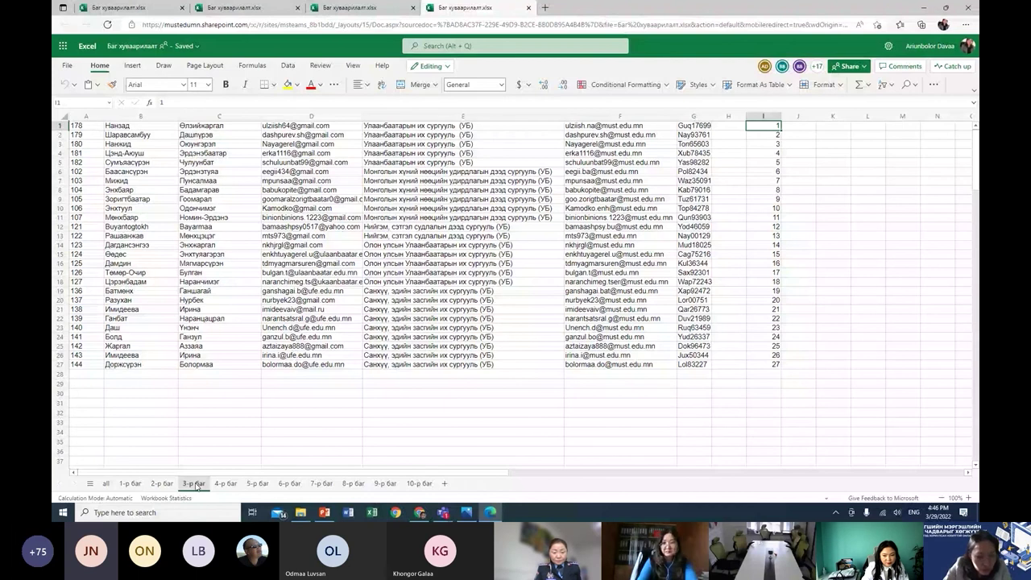
pyautogui.click(226, 484)
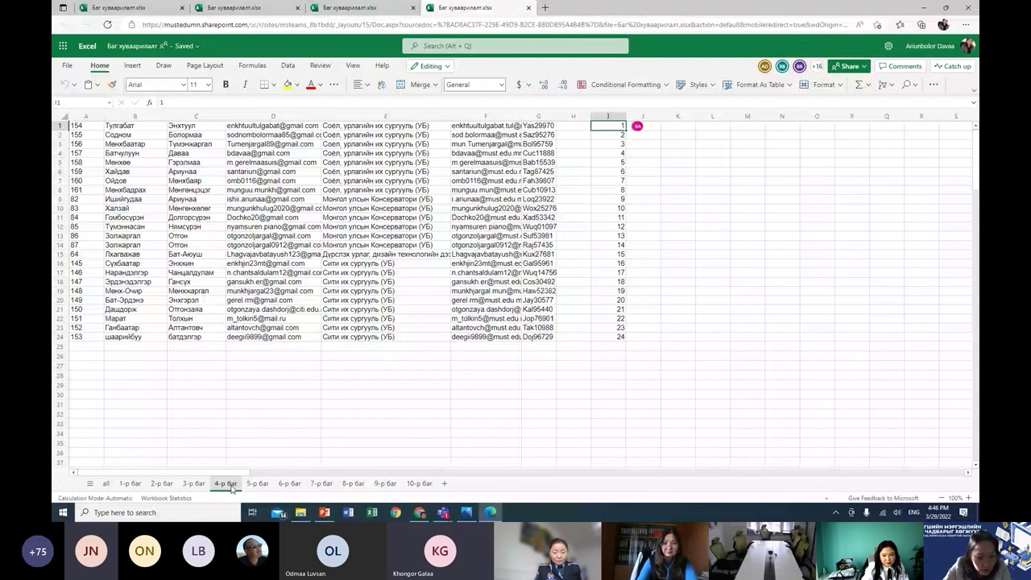
# - Look through the team lists in ascending order from the 5-р баг sheet to the 10-р баг sheet
pyautogui.click(258, 483)
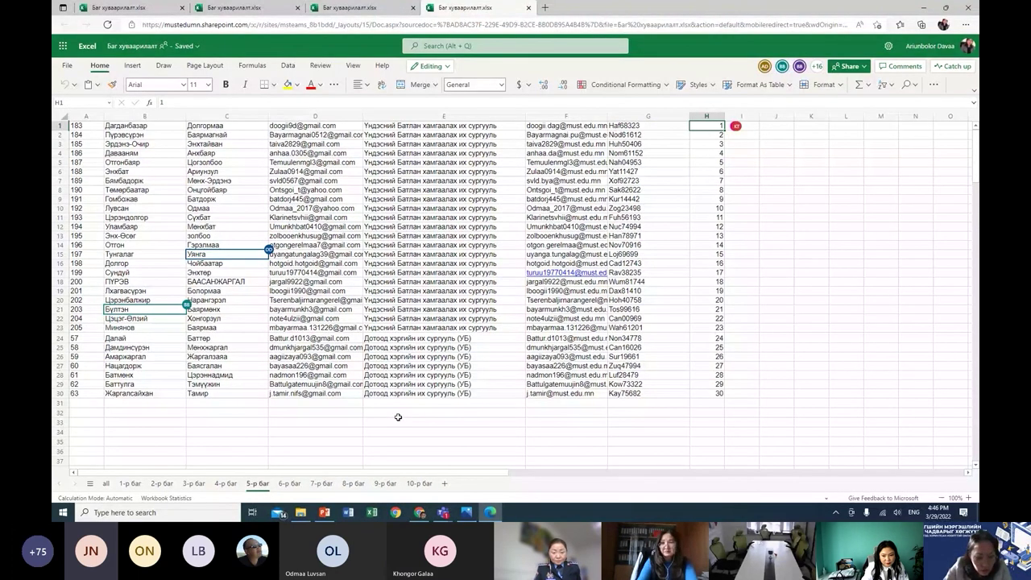
pyautogui.click(290, 484)
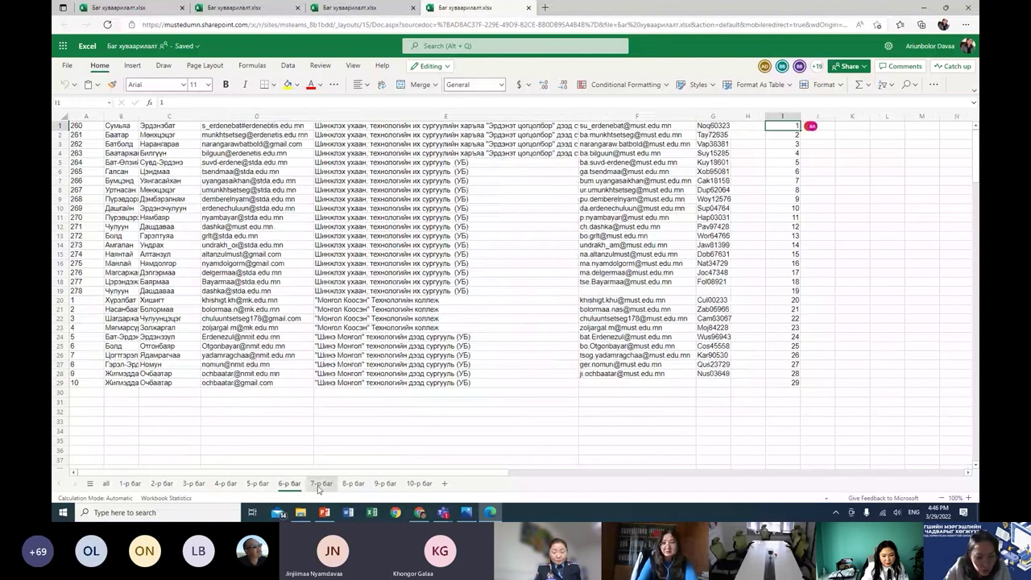
pyautogui.click(320, 484)
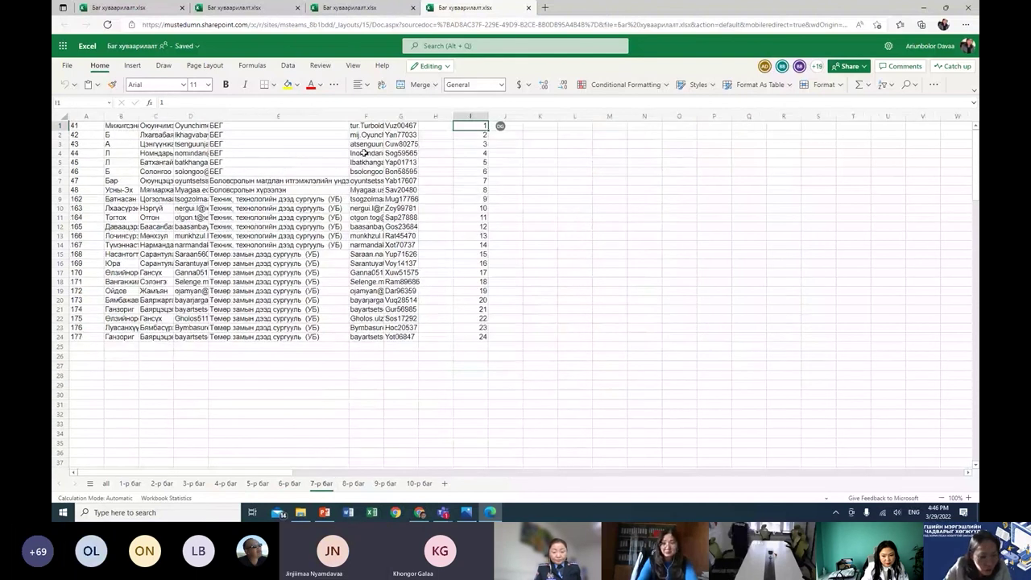
pyautogui.click(353, 483)
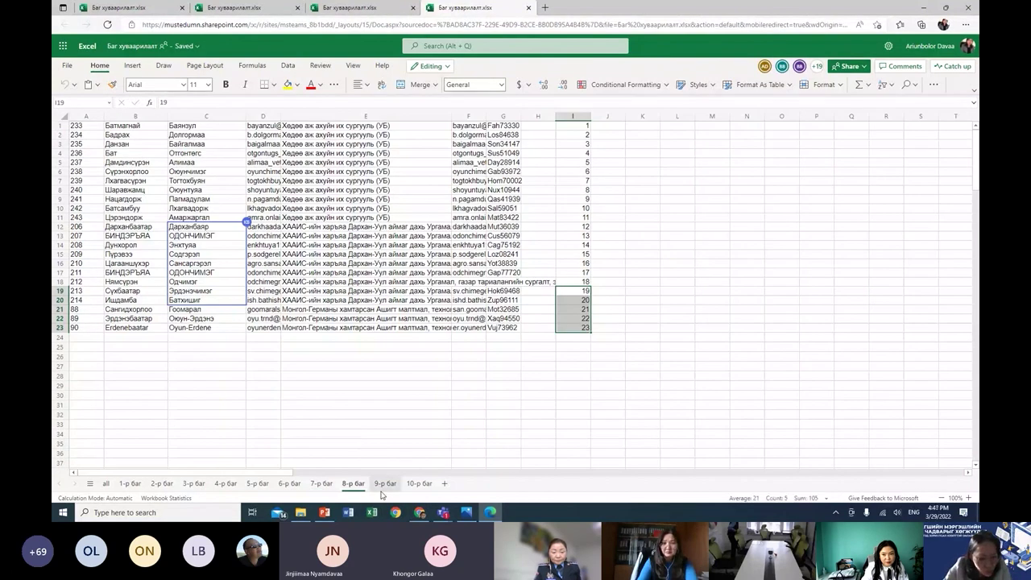
pyautogui.click(382, 485)
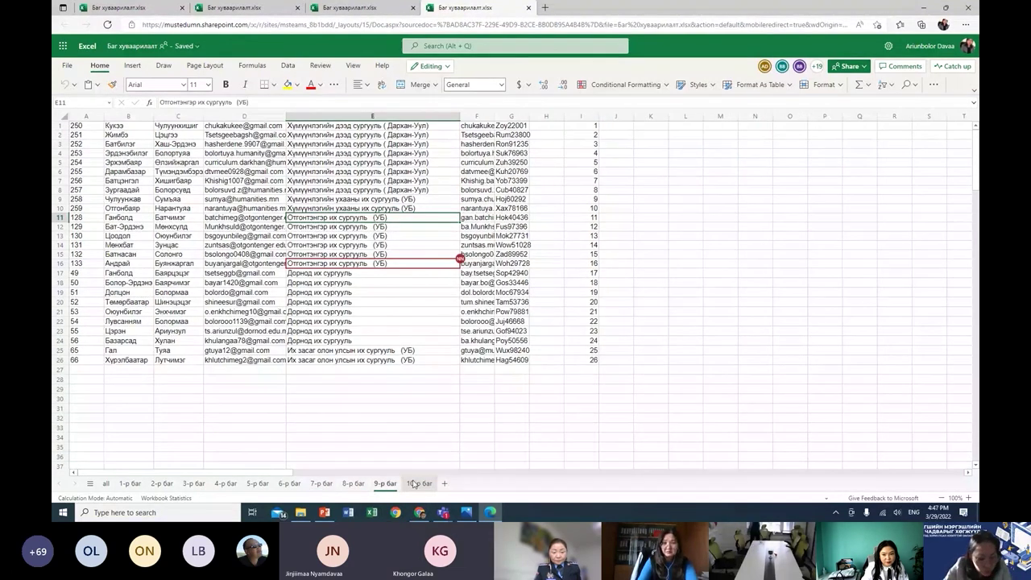
pyautogui.click(413, 484)
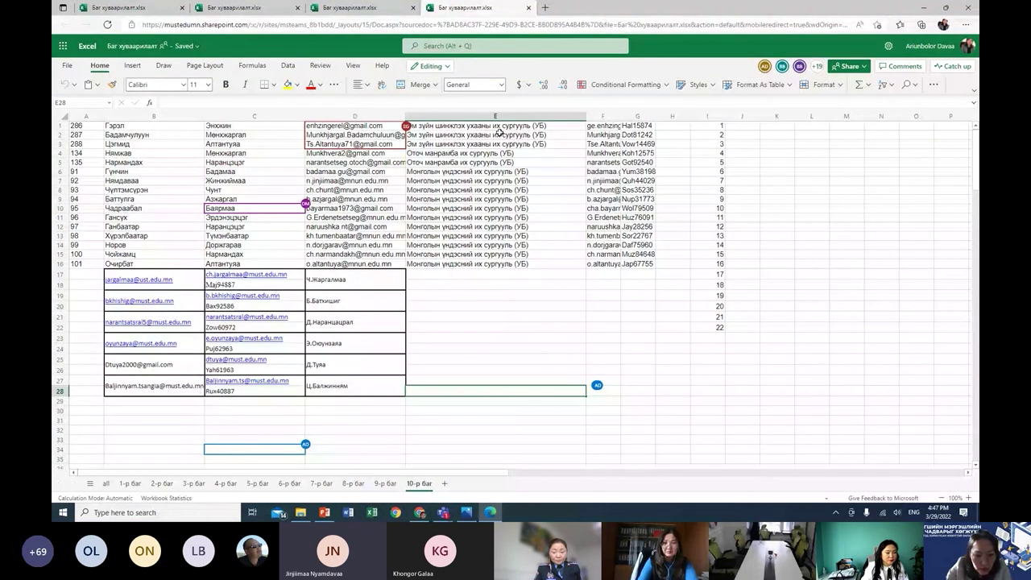
# - Point out the schools in column E and the bordered table's names in D17:D28 on the 10-р баг sheet
pyautogui.moveTo(498, 129); pyautogui.dragTo(498, 264)
pyautogui.click(500, 305)
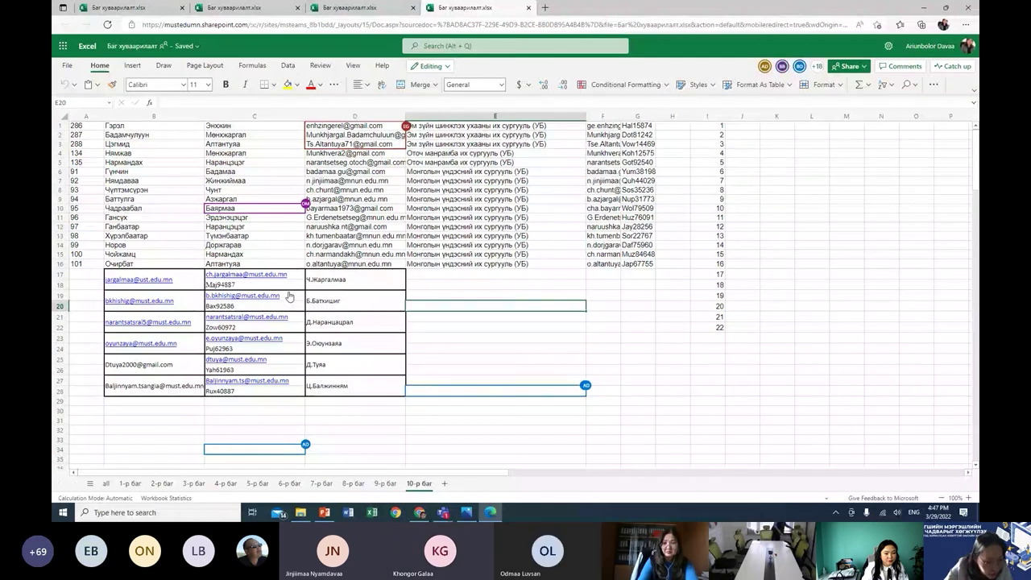
pyautogui.moveTo(322, 276); pyautogui.dragTo(370, 346)
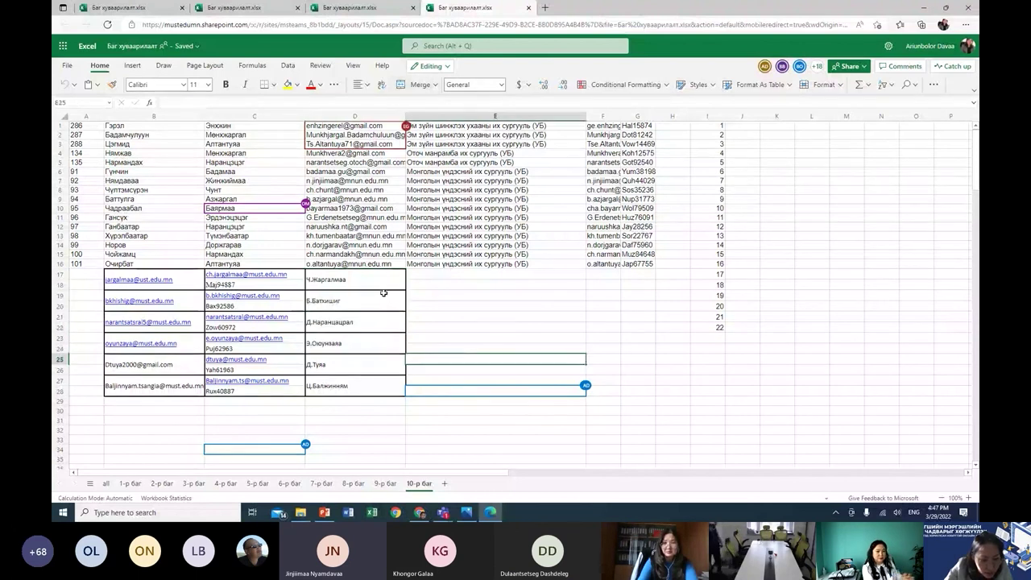
pyautogui.moveTo(379, 334); pyautogui.dragTo(359, 389)
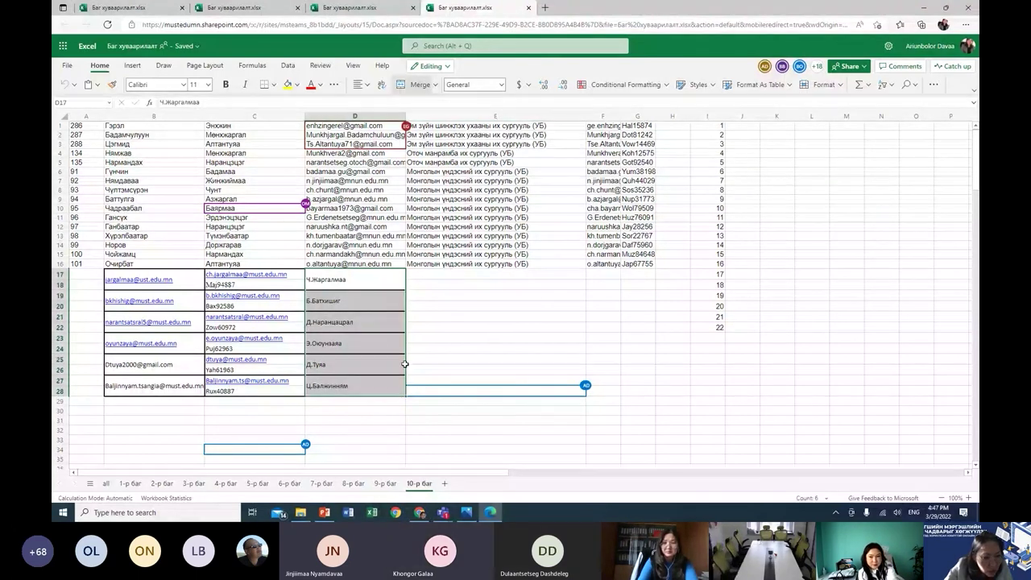
pyautogui.click(472, 344)
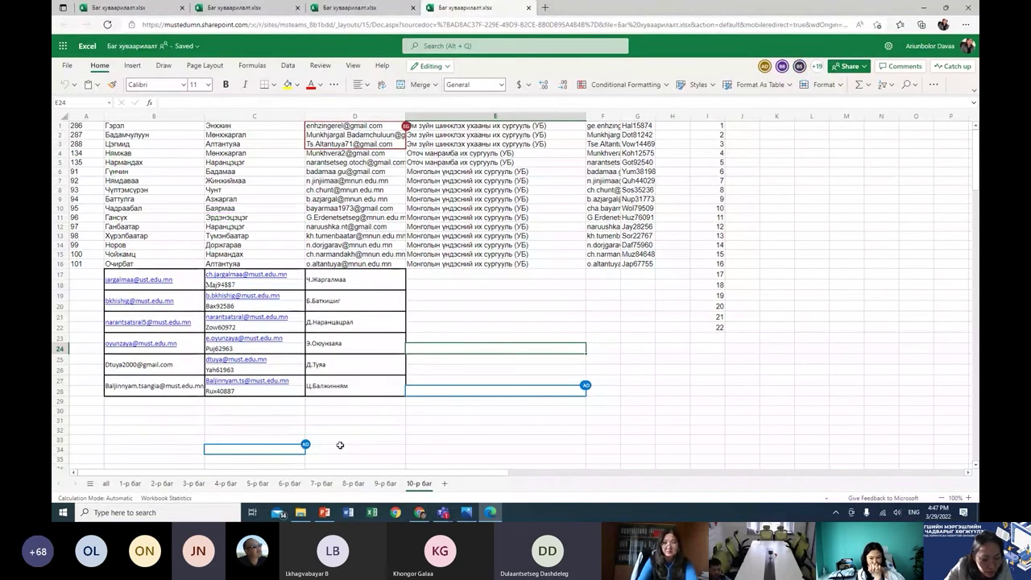
# - Check the all sheet and the lists on the 1-р баг, 2-р баг, 9-р баг and 10-р баг sheets
pyautogui.click(105, 483)
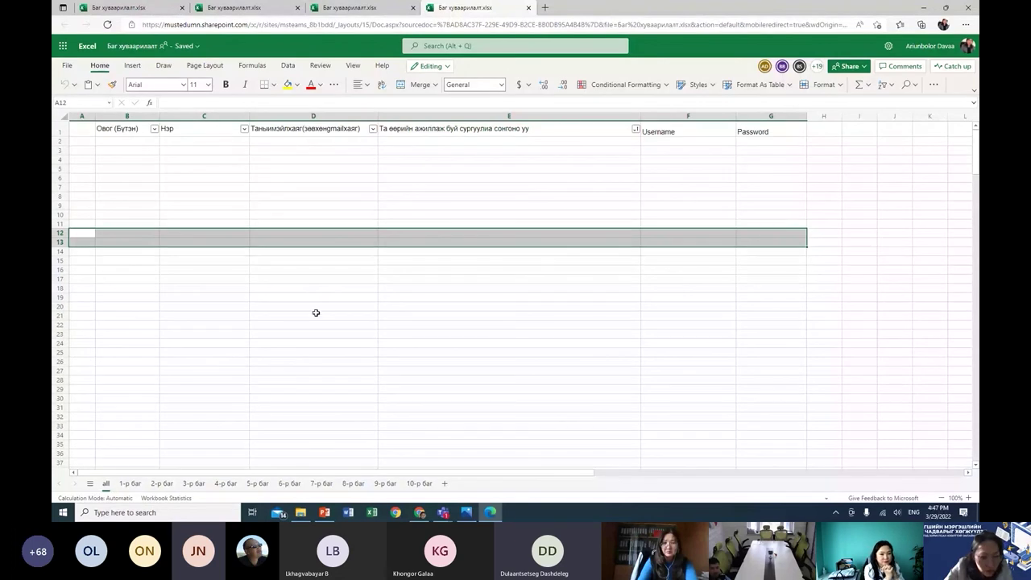
pyautogui.click(130, 483)
pyautogui.click(162, 484)
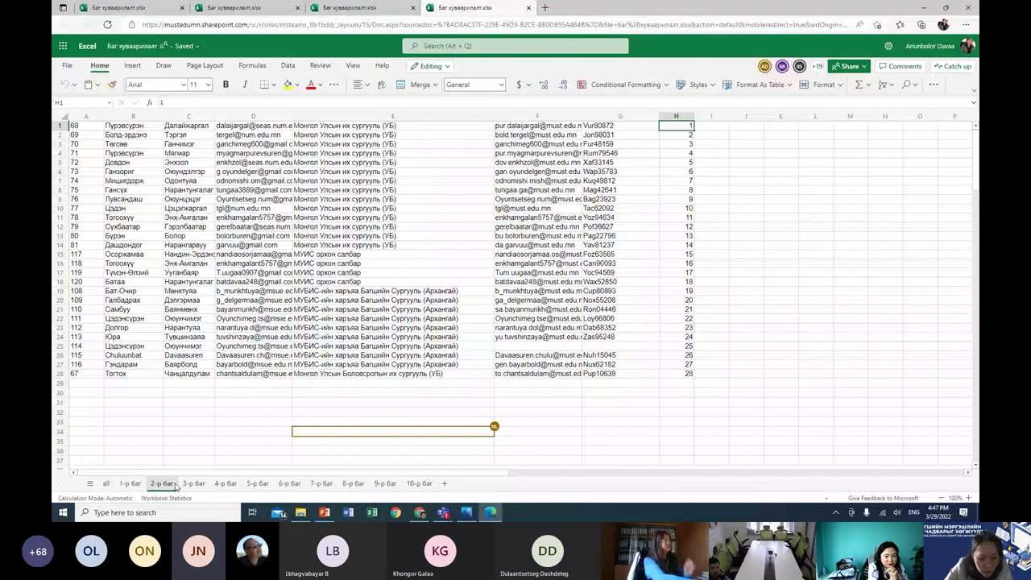
pyautogui.click(385, 483)
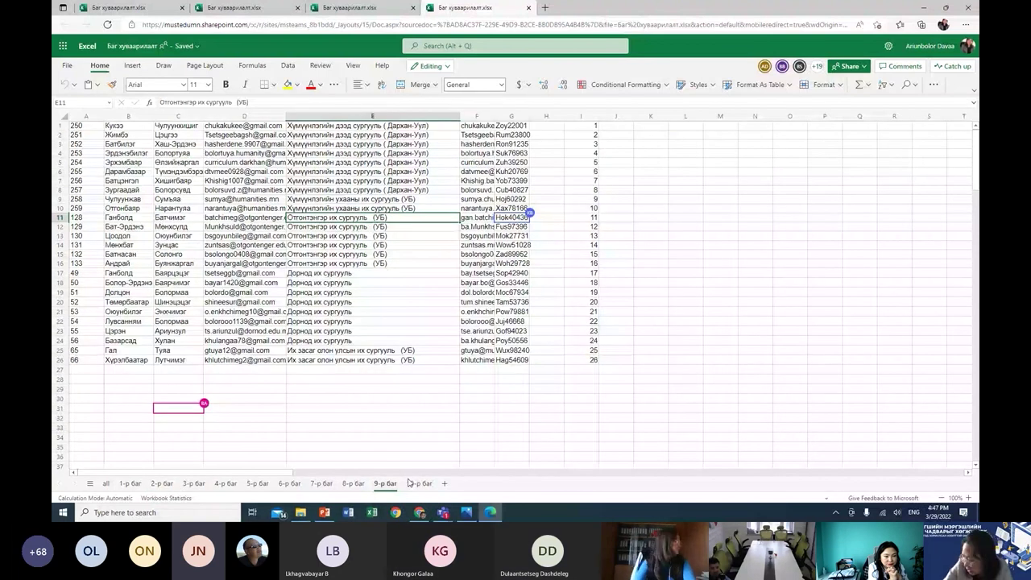
pyautogui.click(410, 483)
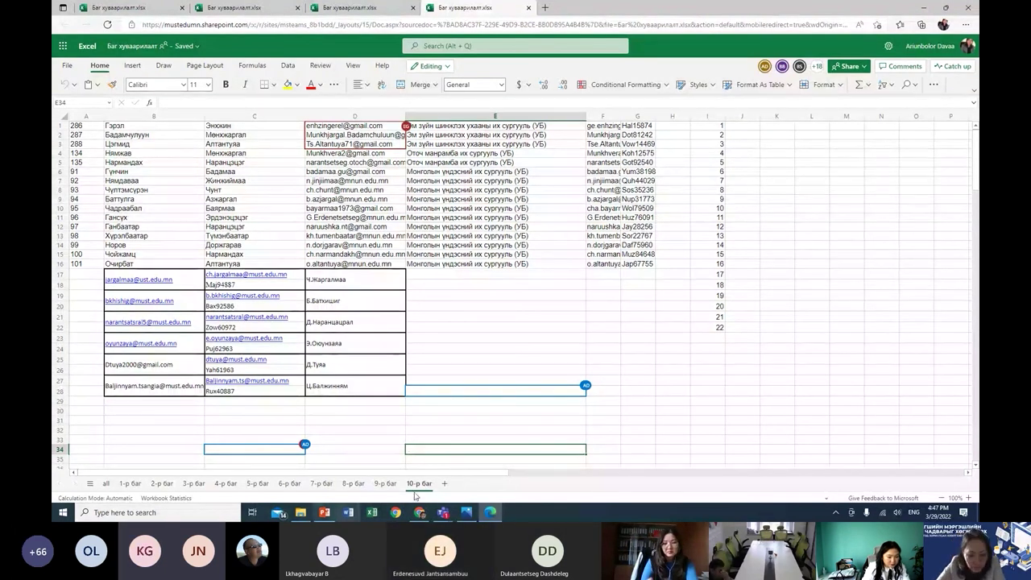
# - Show the team lists backwards on the 9-р баг, 8-р баг, 6-р баг, 4-р баг, 3-р баг, 2-р баг and 1-р баг sheets
pyautogui.click(386, 484)
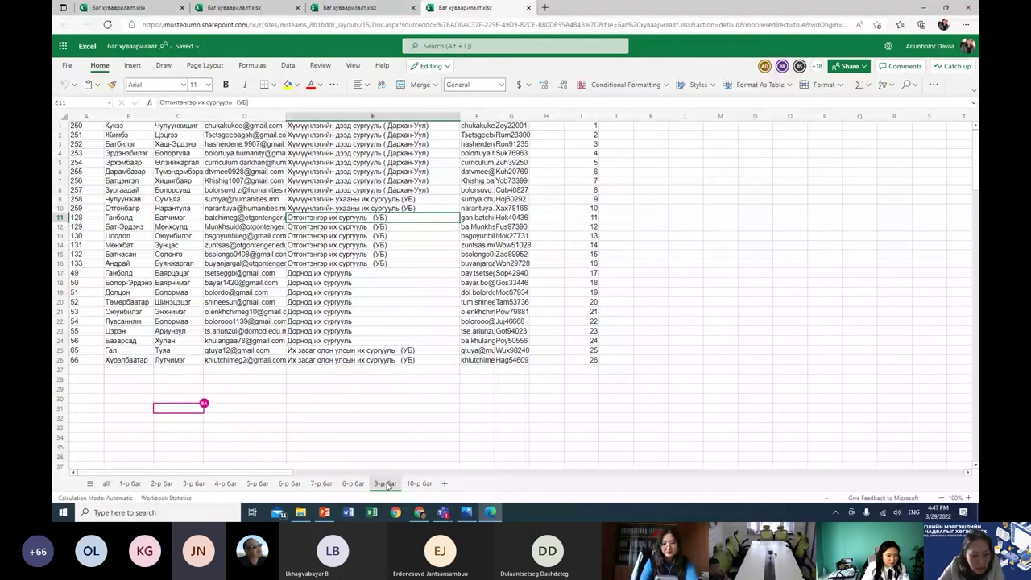
pyautogui.click(322, 483)
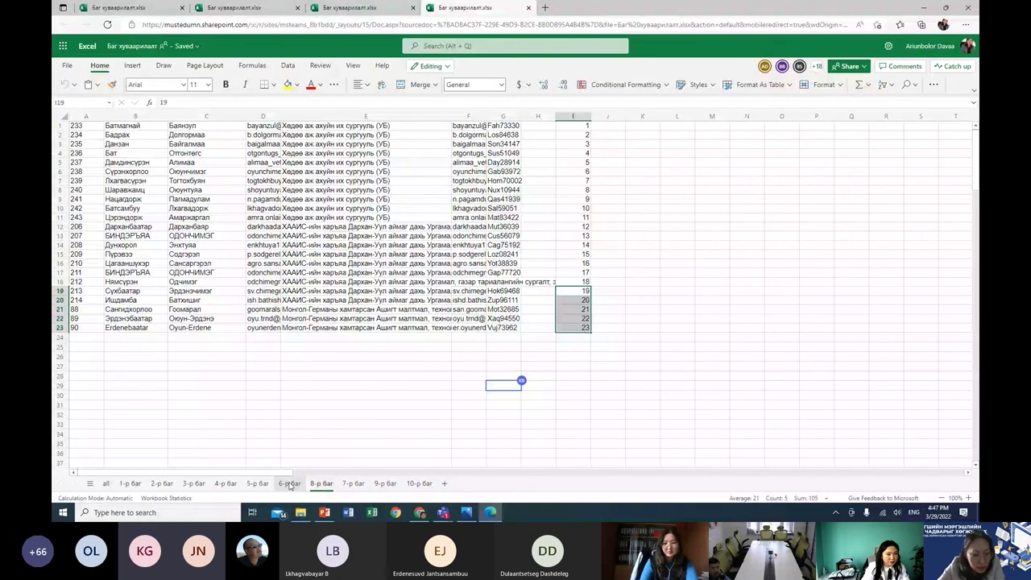
pyautogui.click(289, 484)
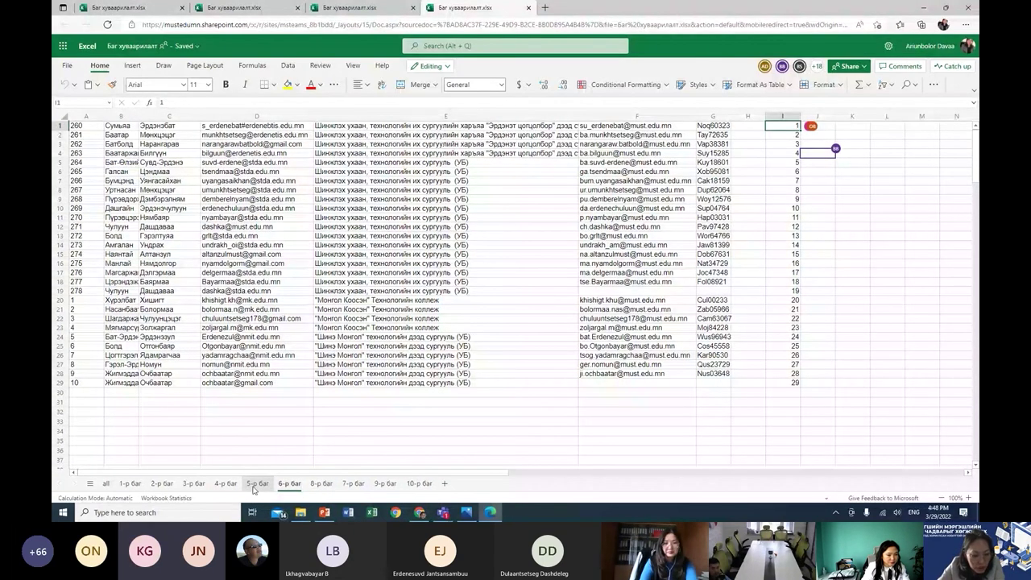
pyautogui.click(228, 486)
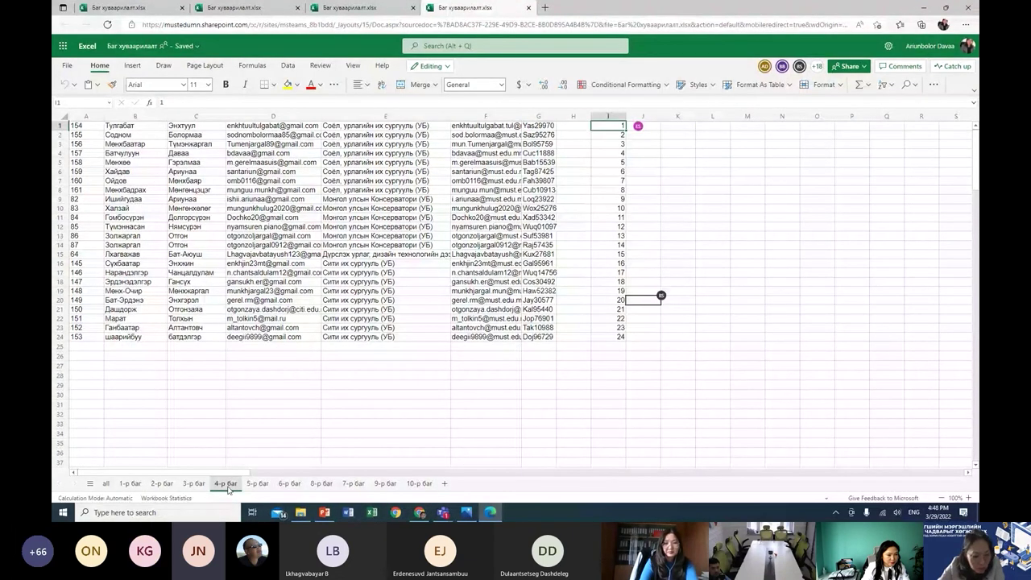
pyautogui.click(194, 484)
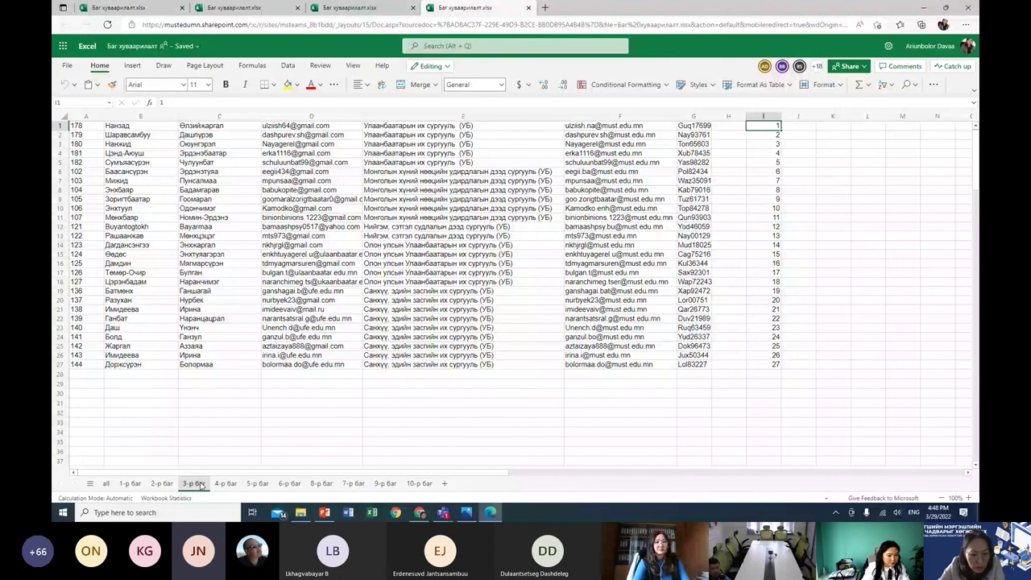
pyautogui.click(163, 485)
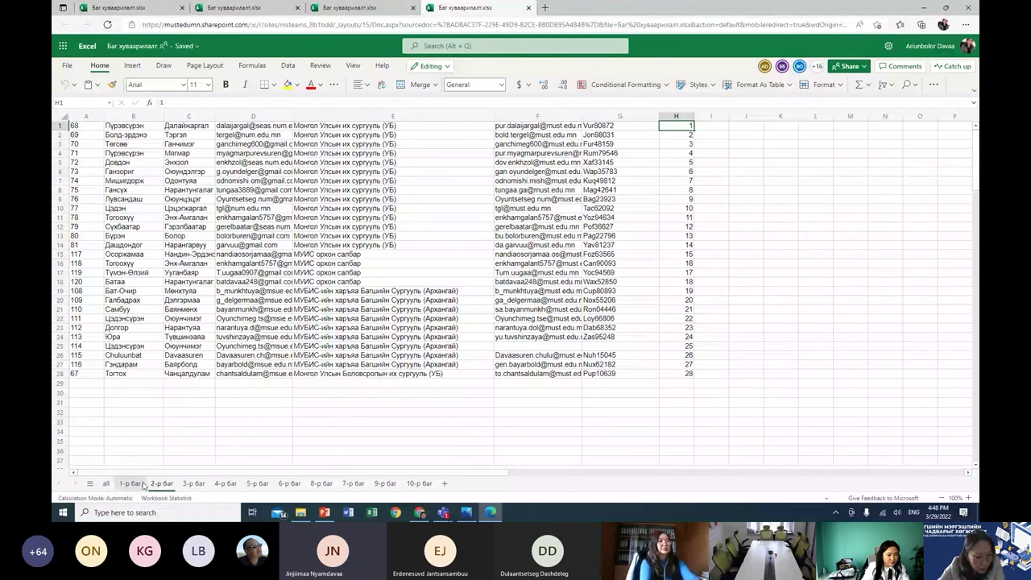
pyautogui.click(140, 484)
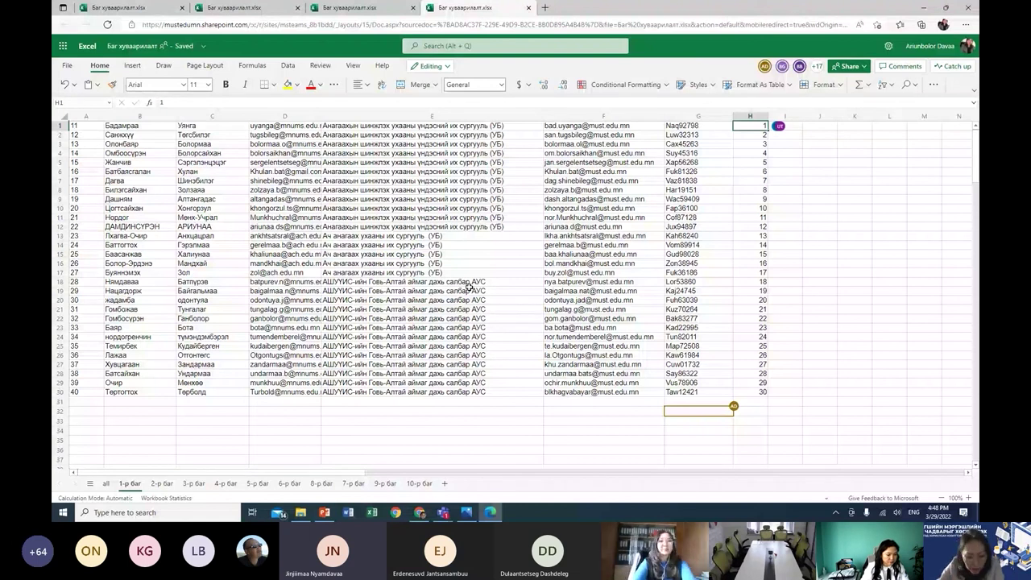
pyautogui.moveTo(442, 512)
pyautogui.click(500, 457)
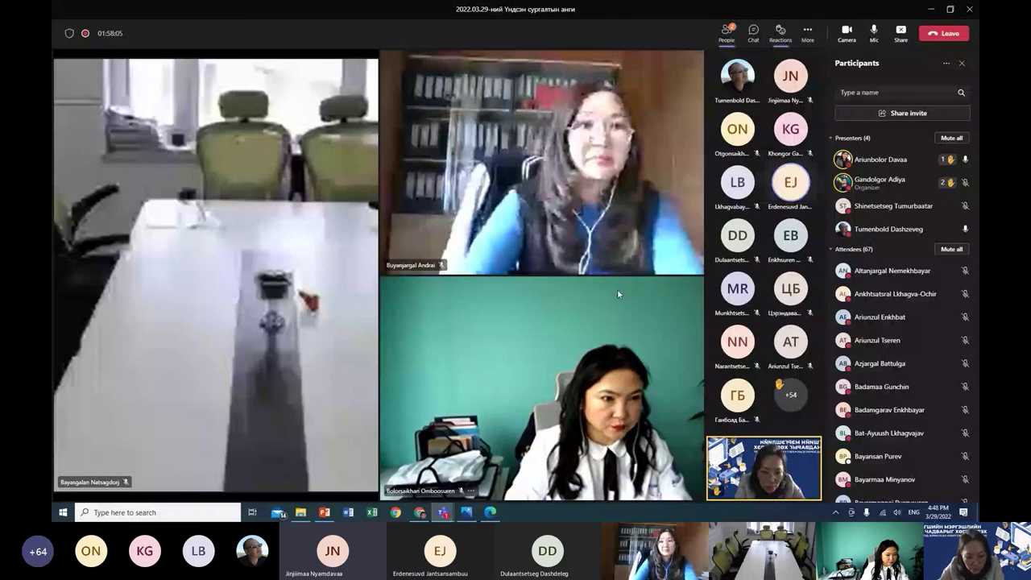
pyautogui.click(372, 513)
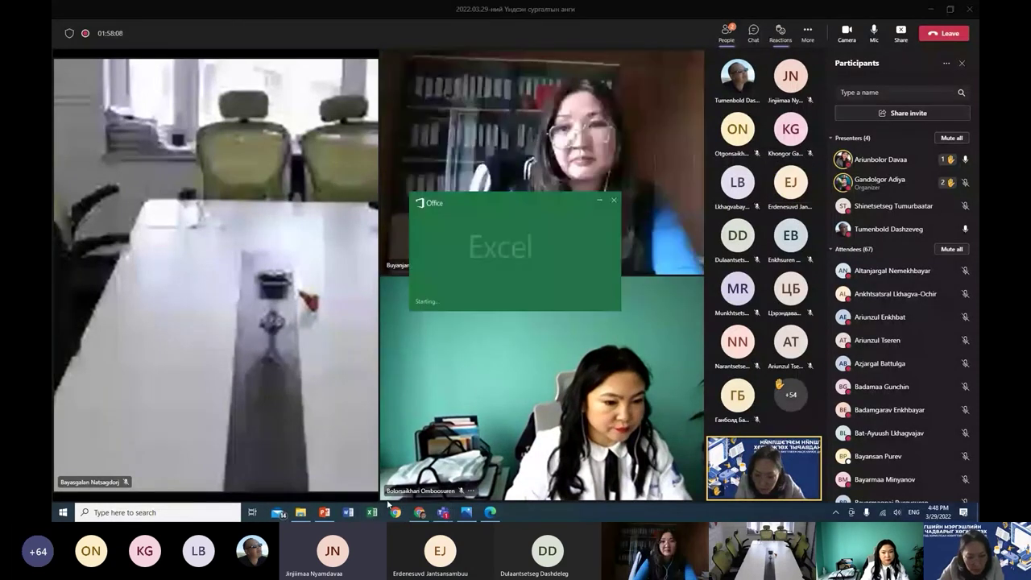
pyautogui.click(588, 378)
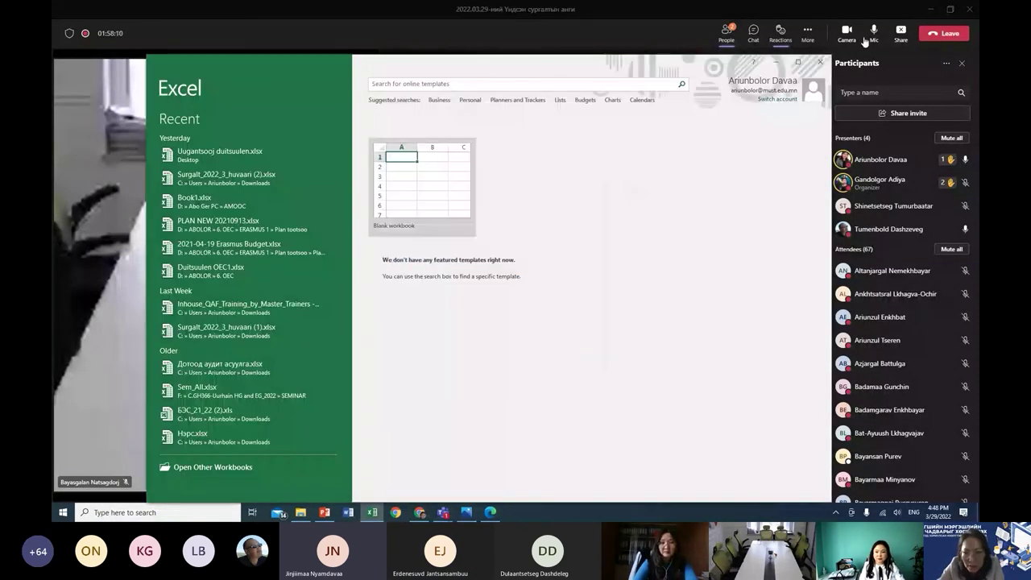
pyautogui.click(367, 509)
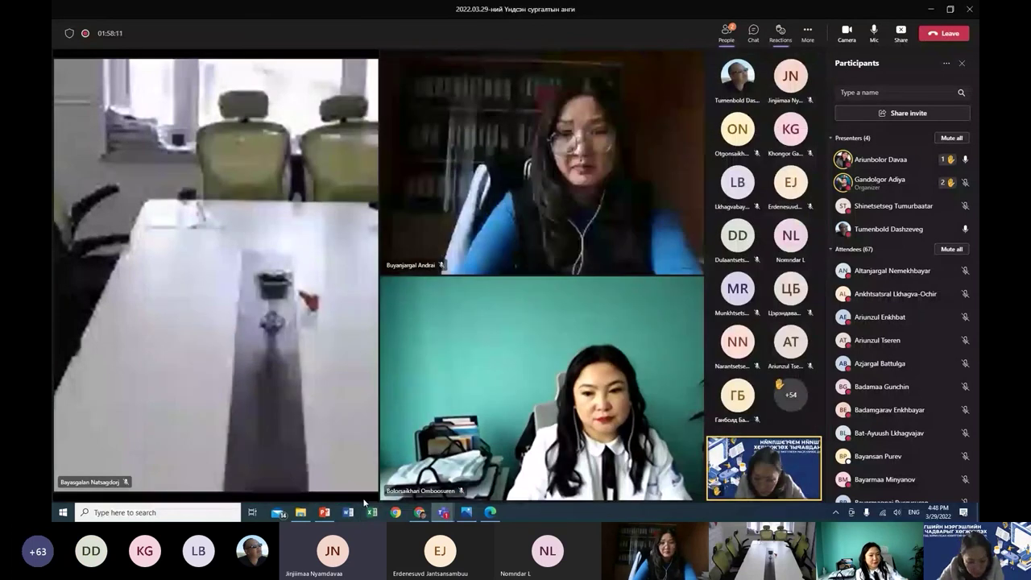
# - Switch to the main Teams window and reopen the Баг хуваарилалт.xlsx workbook from the General channel files
pyautogui.moveTo(443, 512)
pyautogui.click(395, 439)
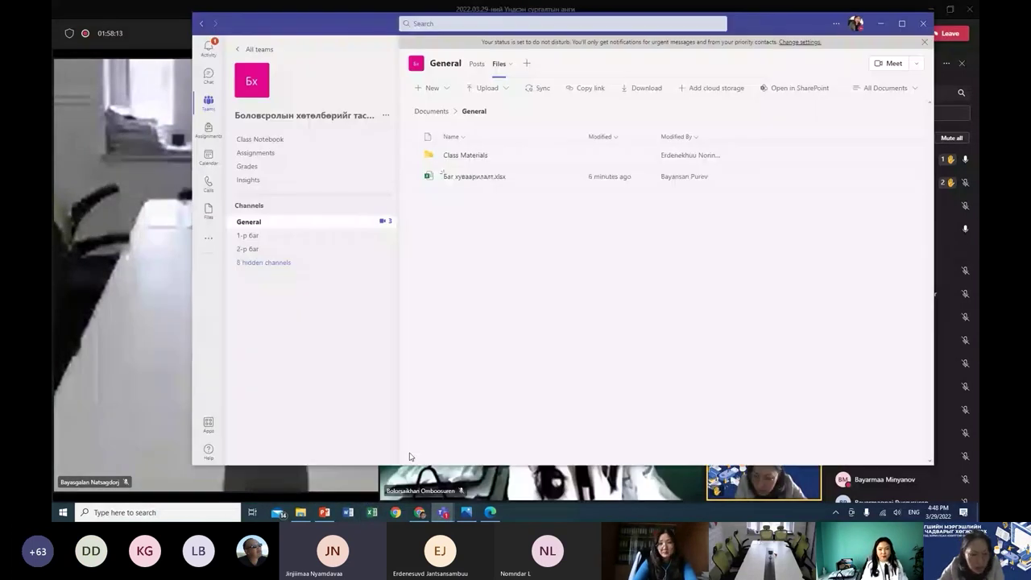
pyautogui.click(439, 174)
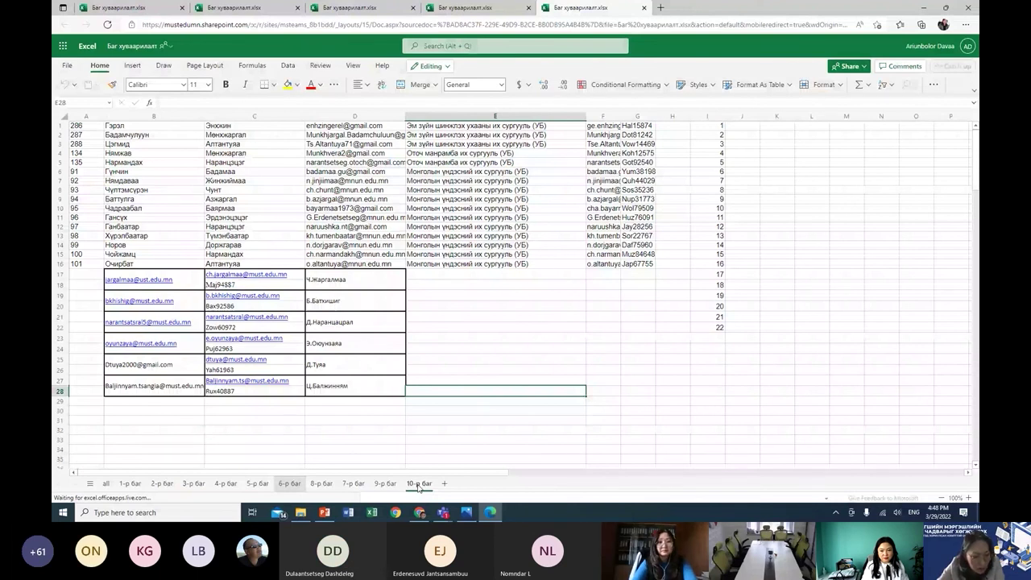
pyautogui.scroll(-2, 251, 329)
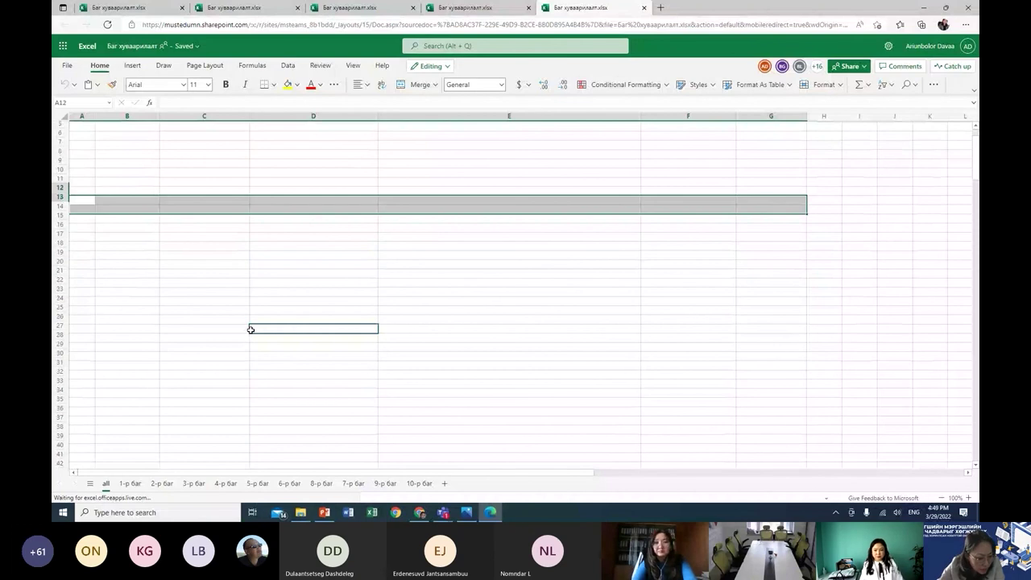
pyautogui.scroll(2, 362, 166)
pyautogui.click(361, 163)
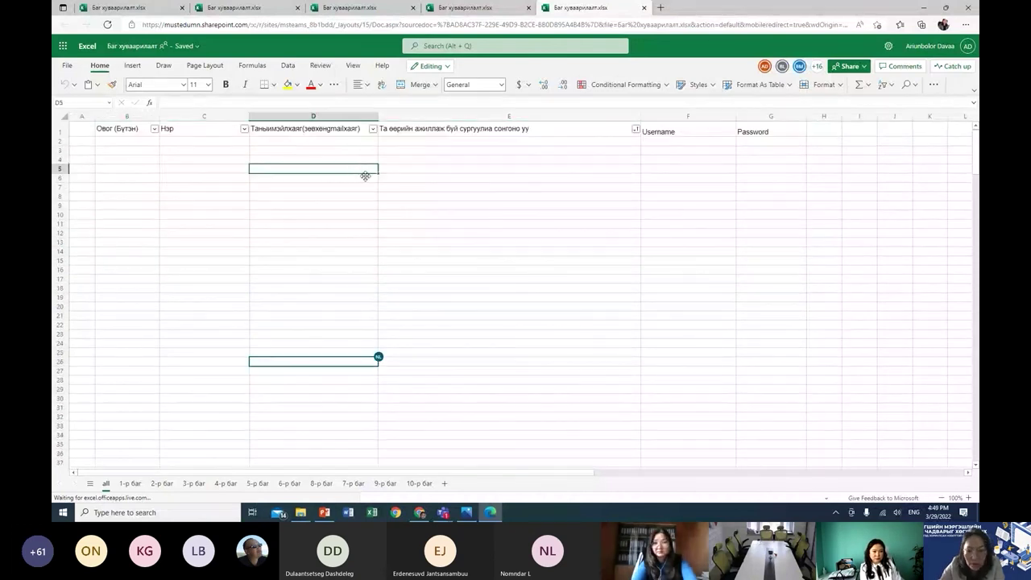
pyautogui.click(552, 241)
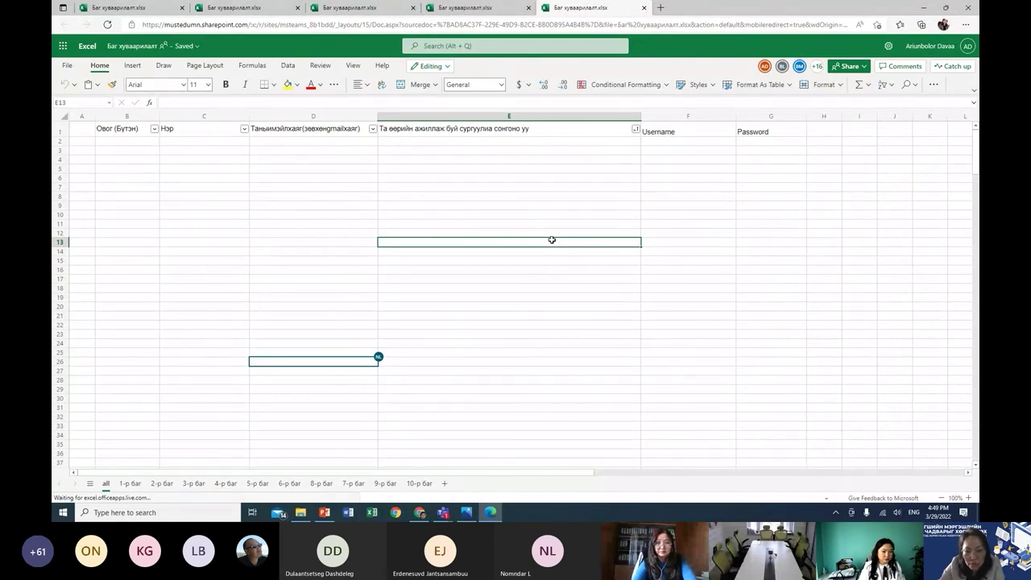
pyautogui.click(606, 343)
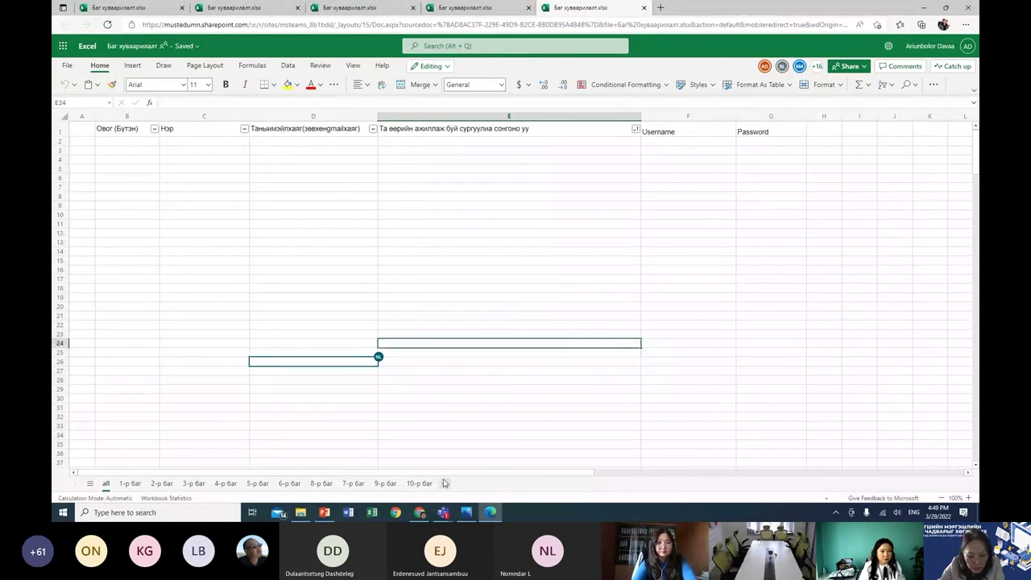
pyautogui.click(503, 371)
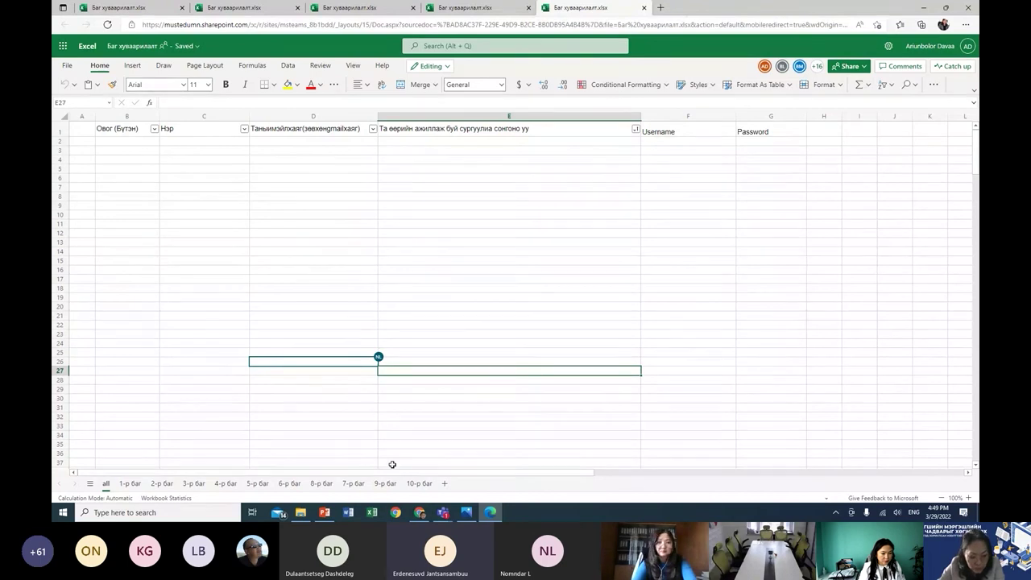
# - Switch to the Teams meeting and try to change the third listed presenter's role to attendee
pyautogui.click(443, 511)
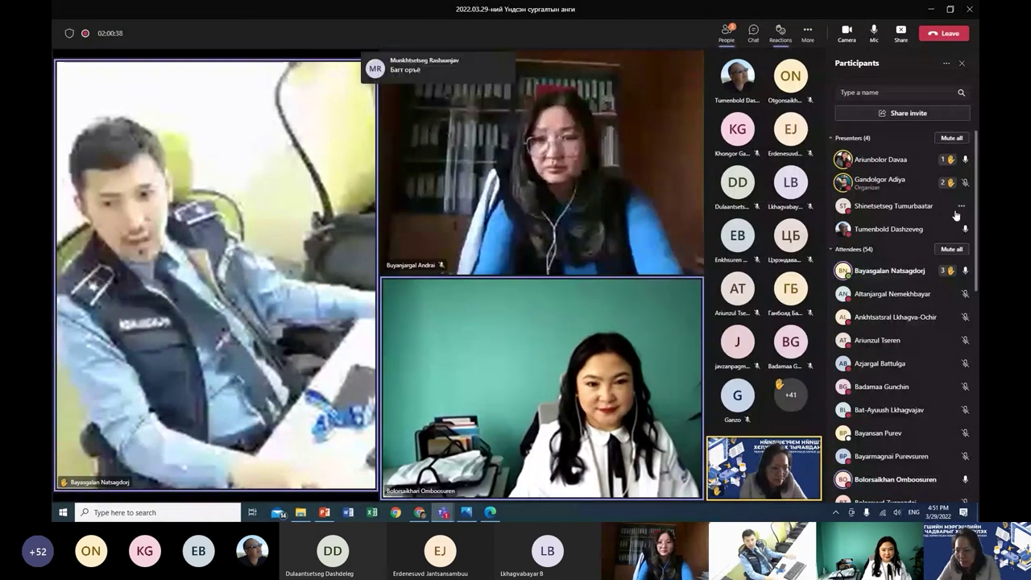
pyautogui.click(961, 206)
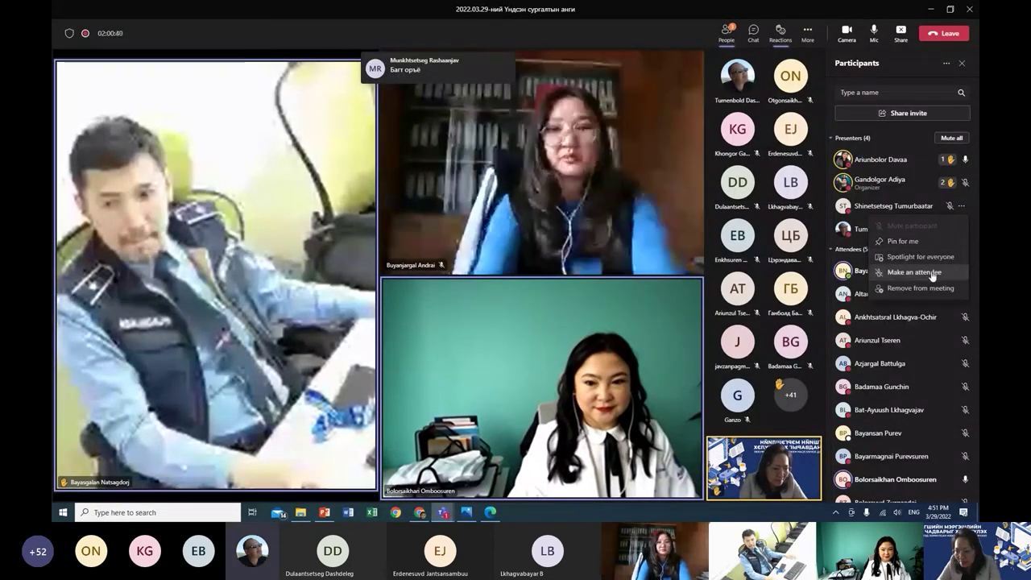
pyautogui.click(918, 272)
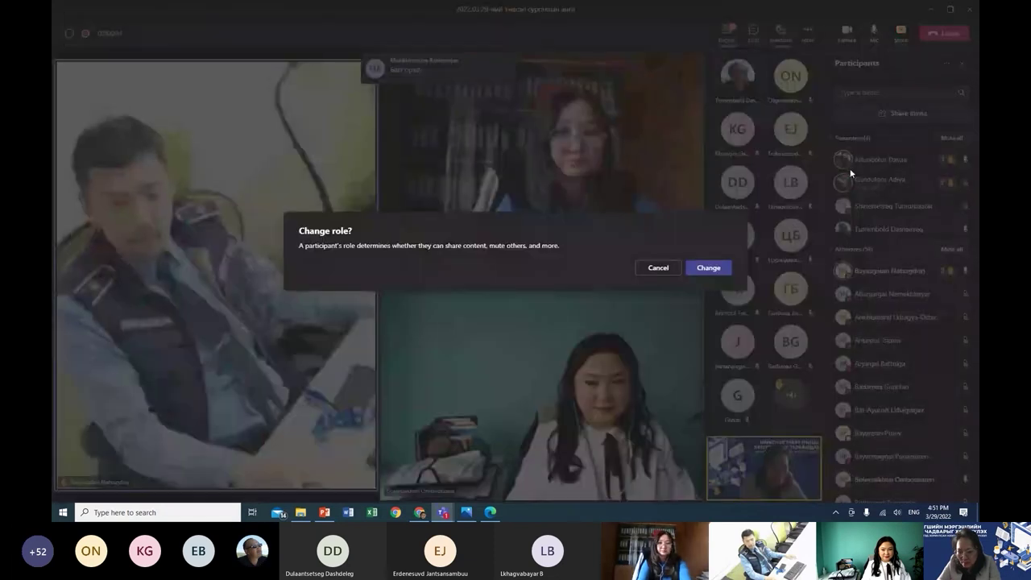
pyautogui.press('Escape')
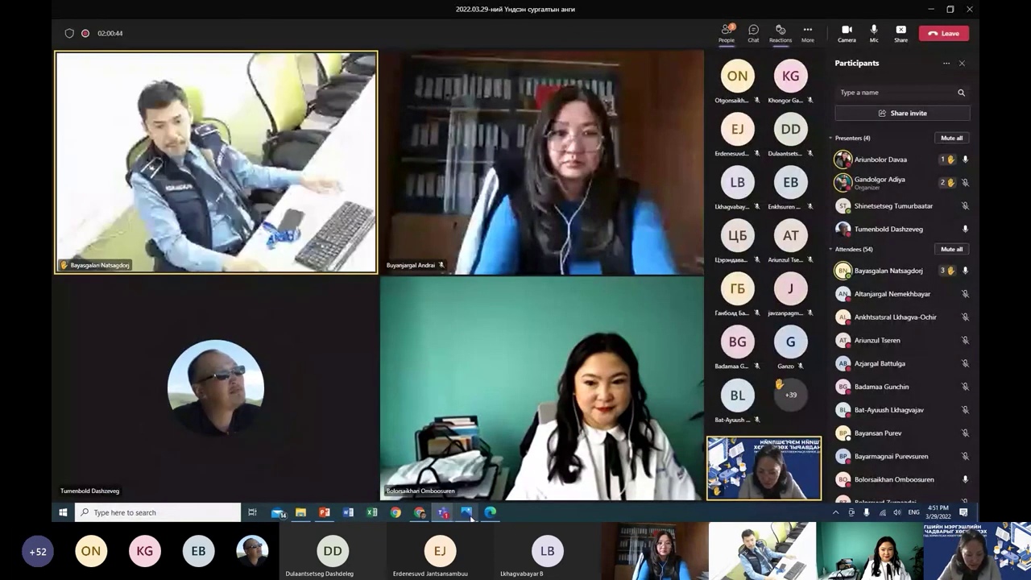
# - Switch to the main Teams window and open Баг хуваарилалт.xlsx from the General channel files
pyautogui.moveTo(471, 520)
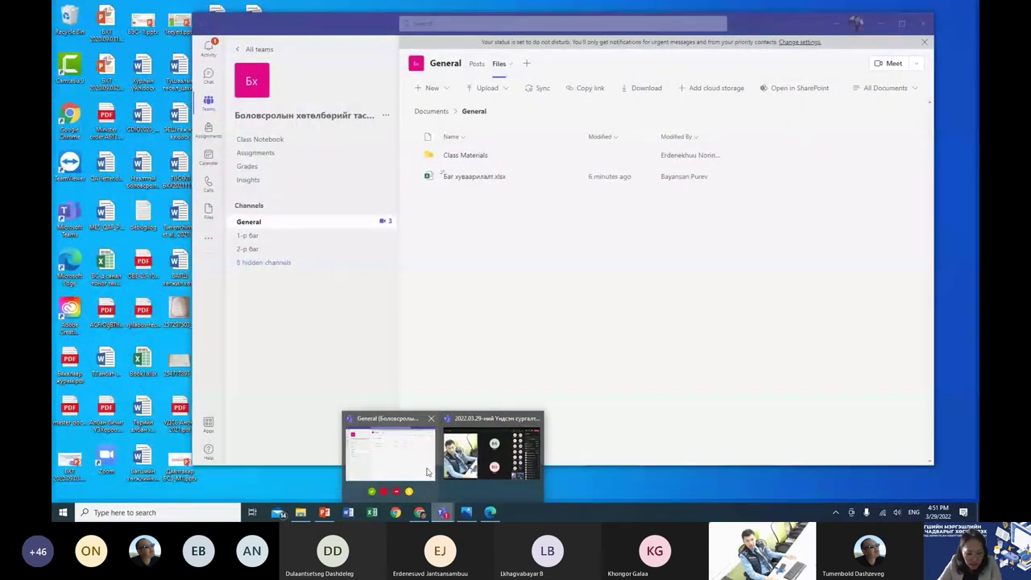
pyautogui.click(427, 472)
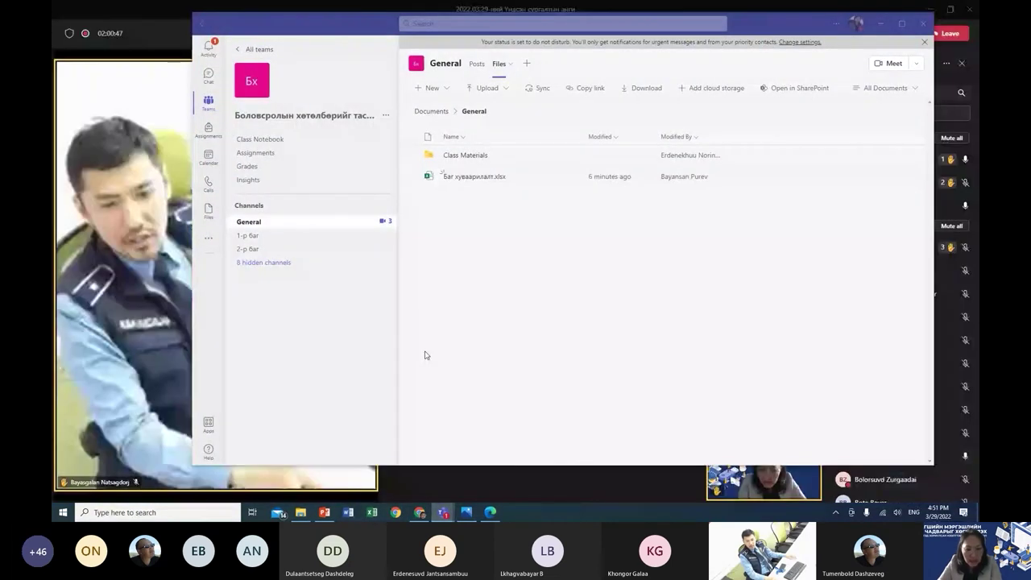
pyautogui.click(484, 177)
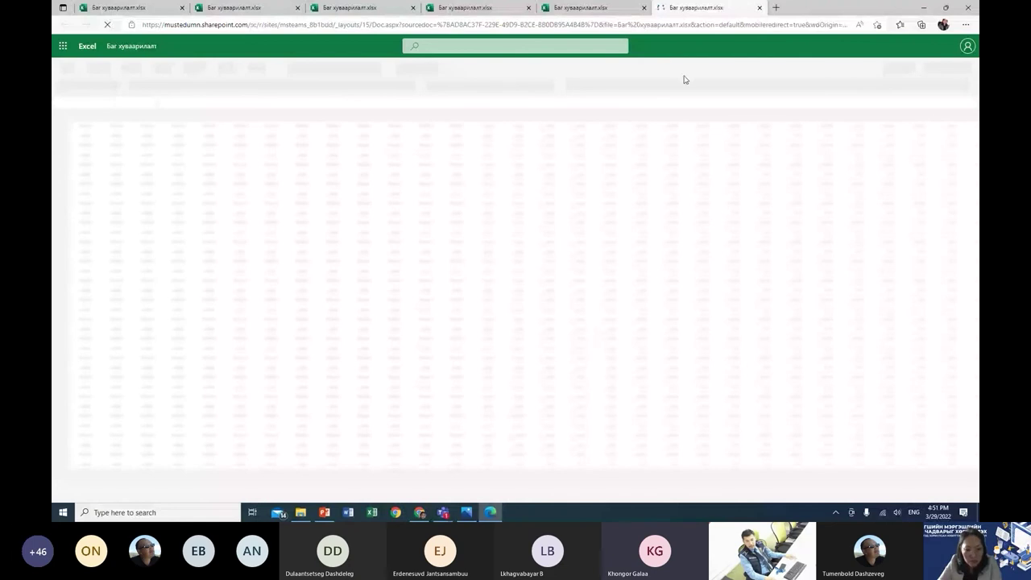
# - Check the team lists on the 10-р баг, 9-р баг, 7-р баг, 8-р баг, 6-р баг and 5-р баг sheets
pyautogui.click(414, 484)
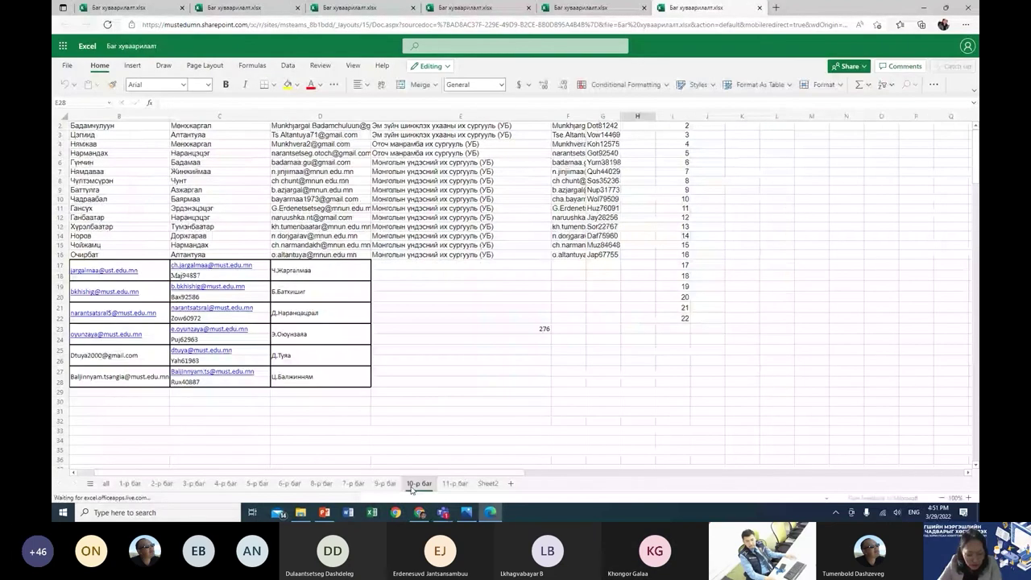
pyautogui.click(387, 484)
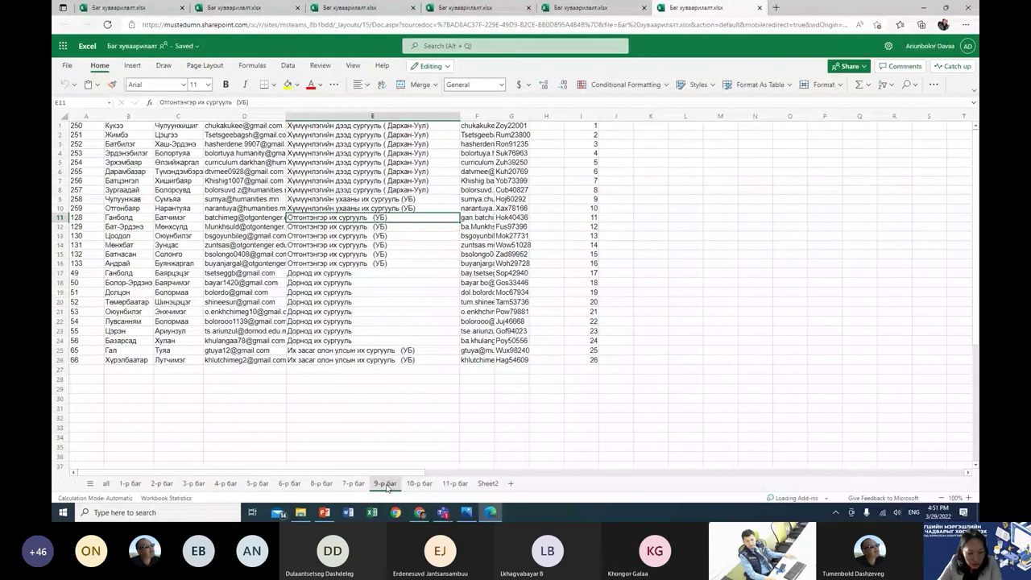
pyautogui.click(353, 484)
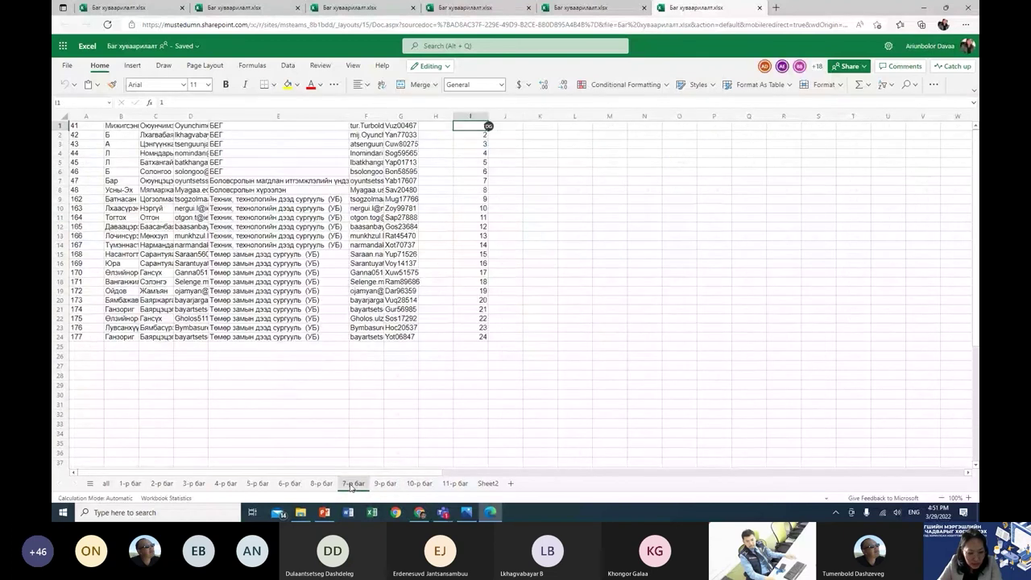
pyautogui.click(419, 485)
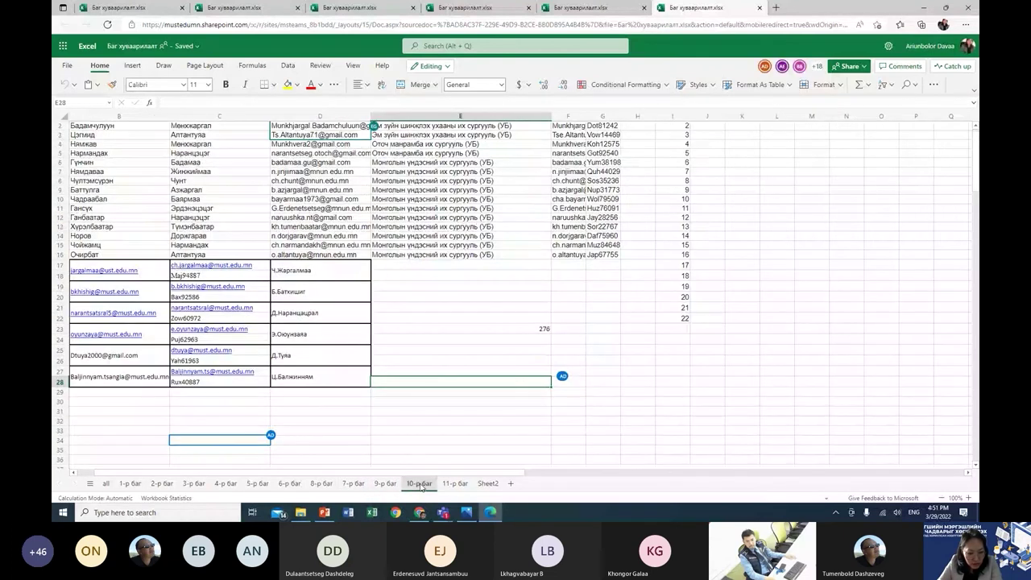
pyautogui.click(353, 484)
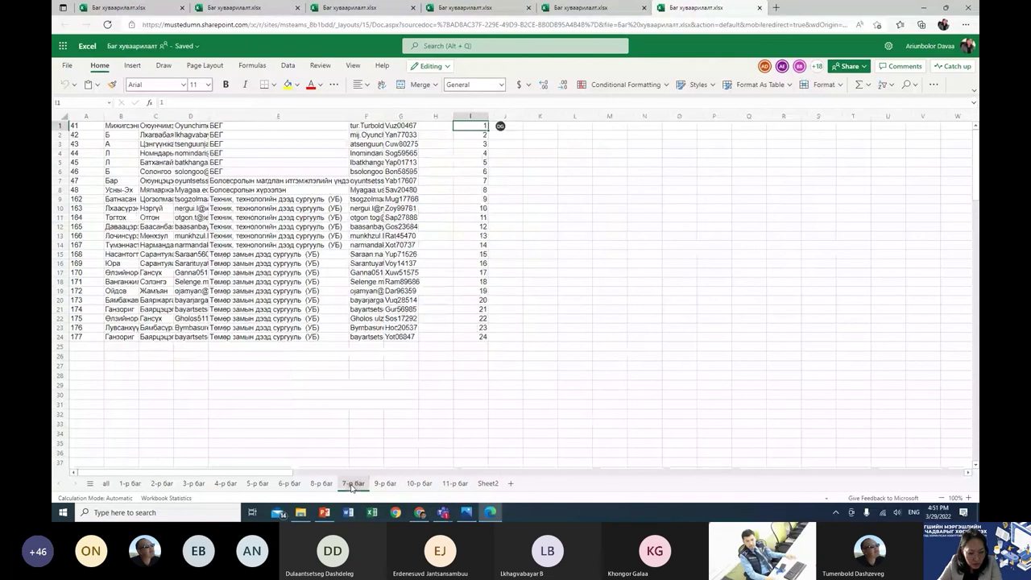
pyautogui.click(322, 484)
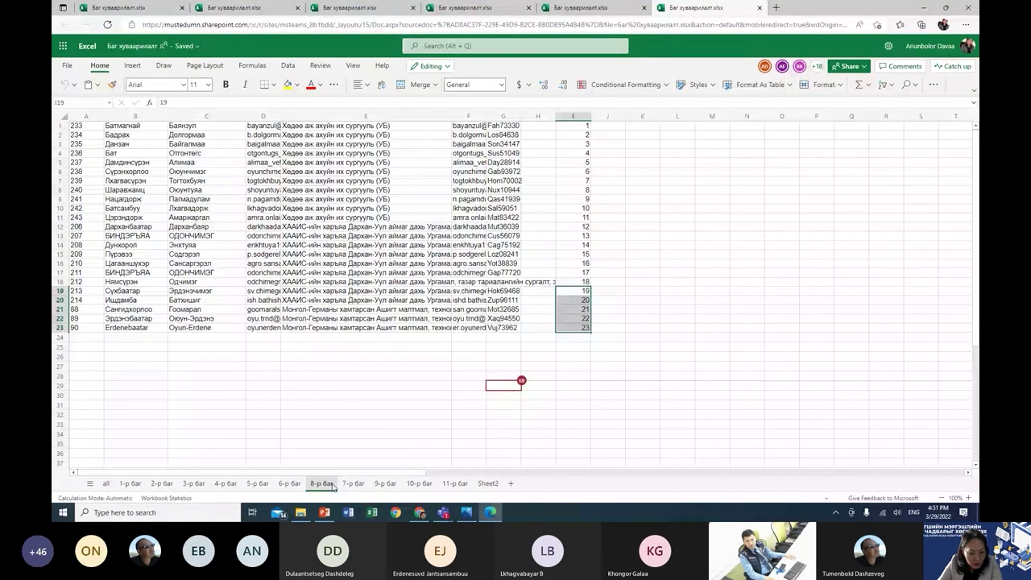
pyautogui.click(289, 485)
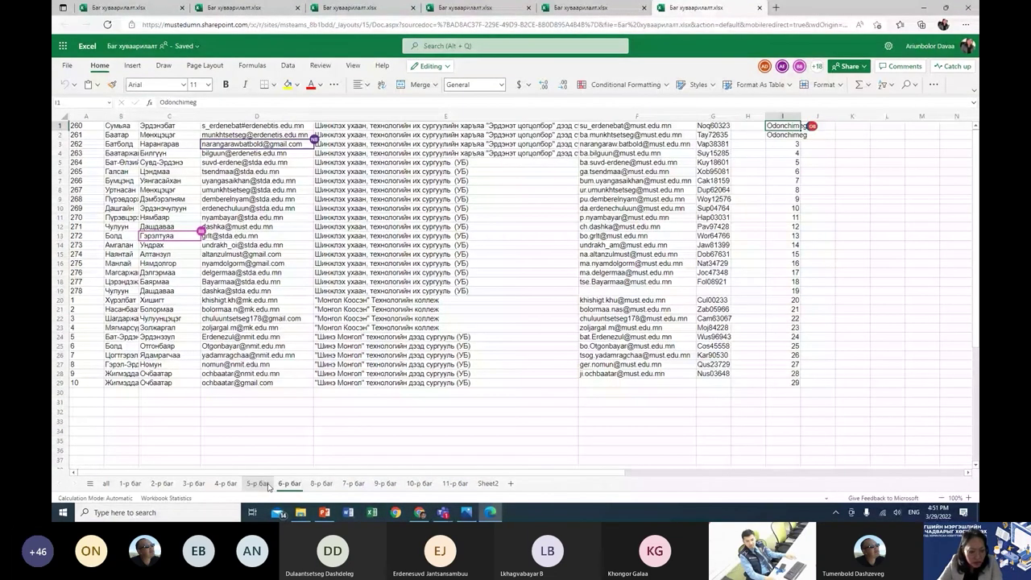
pyautogui.click(258, 484)
pyautogui.click(506, 420)
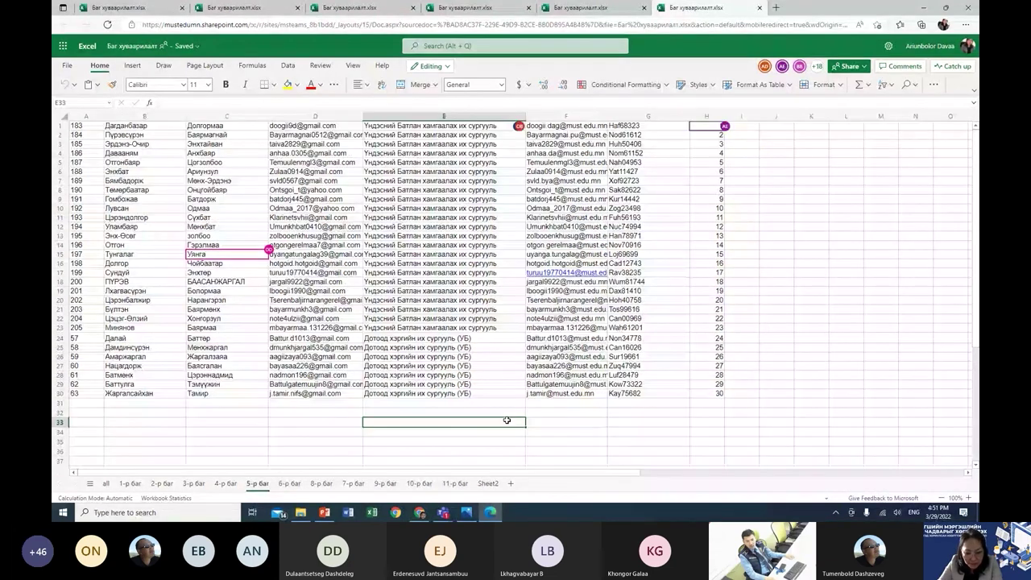
pyautogui.click(811, 337)
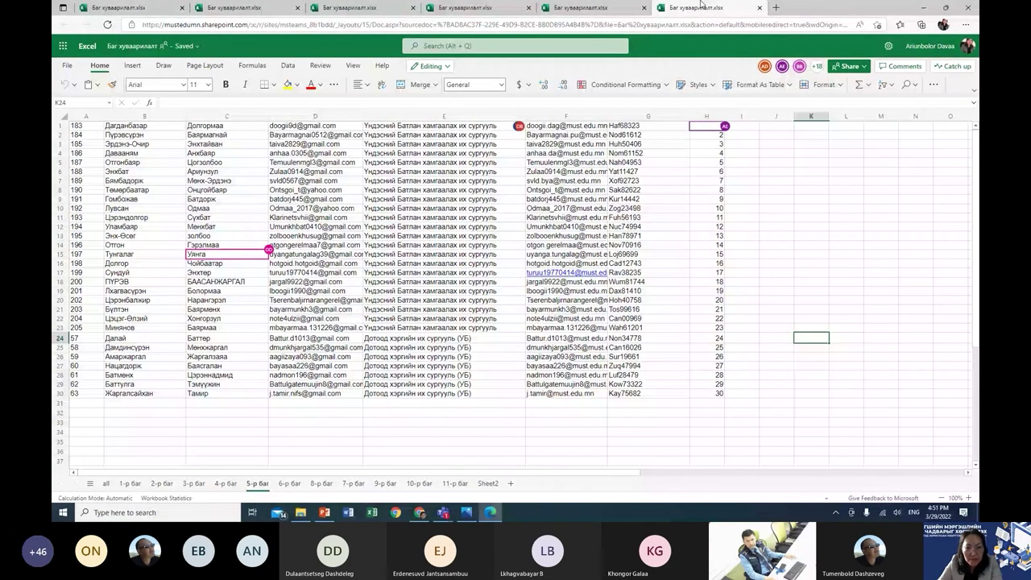
# - Close the duplicate Баг хуваарилалт.xlsx browser tabs so that only one copy stays open
pyautogui.click(759, 7)
pyautogui.click(643, 7)
pyautogui.click(528, 7)
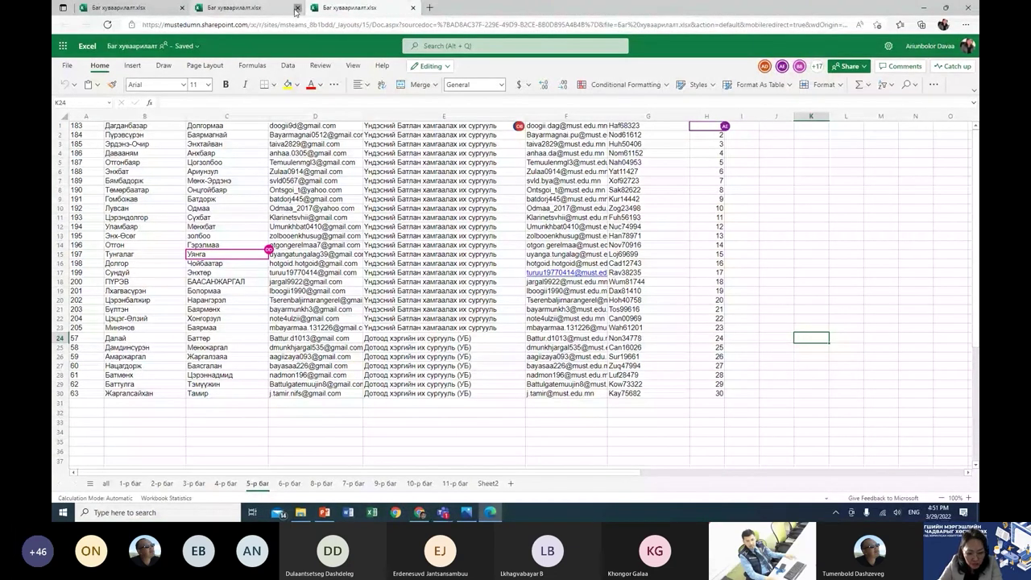
pyautogui.click(296, 7)
pyautogui.click(297, 7)
# - Return to the General channel files in Teams and reopen the Баг хуваарилалт.xlsx workbook
pyautogui.moveTo(442, 512)
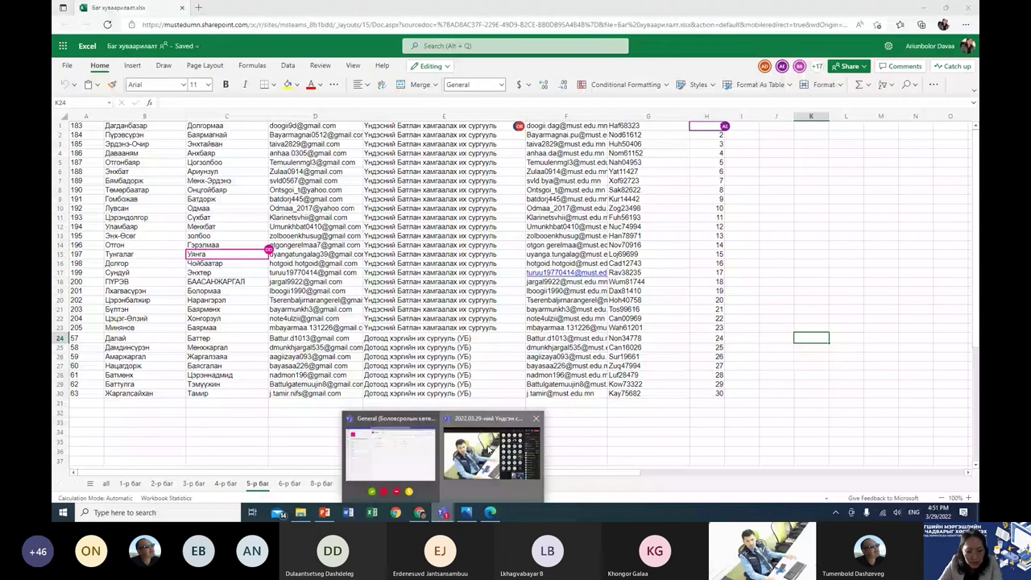
pyautogui.click(442, 513)
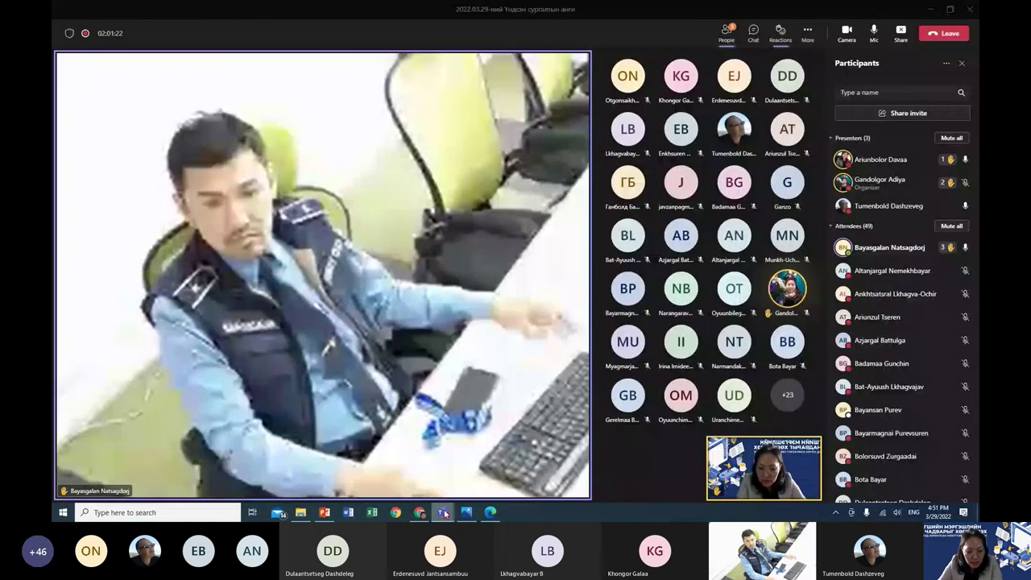
pyautogui.click(443, 514)
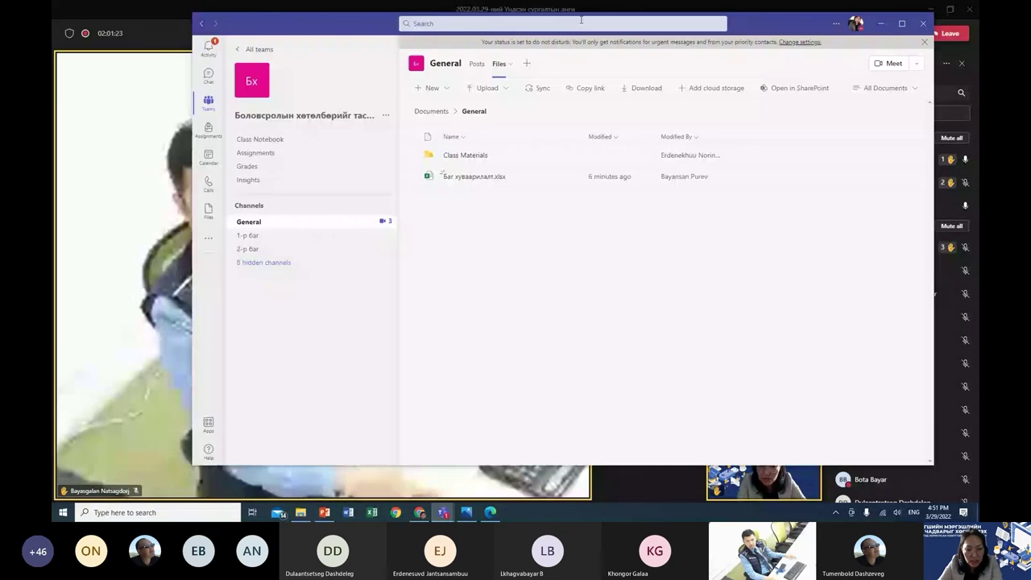
pyautogui.click(485, 177)
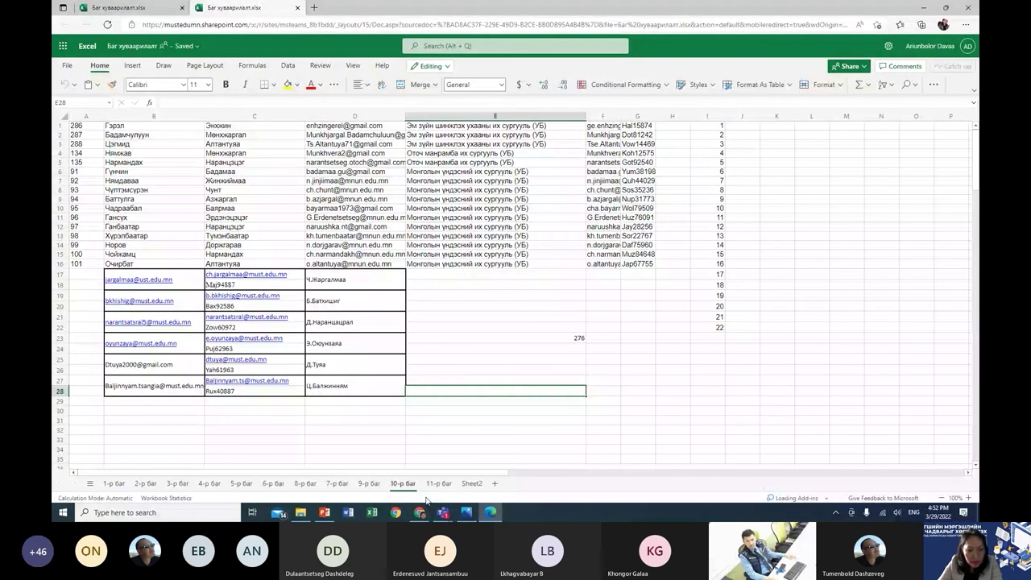
# - Show the 11-р баг sheet and widen column E until the full school names fit
pyautogui.hotkey('ctrl', 'pagedown')
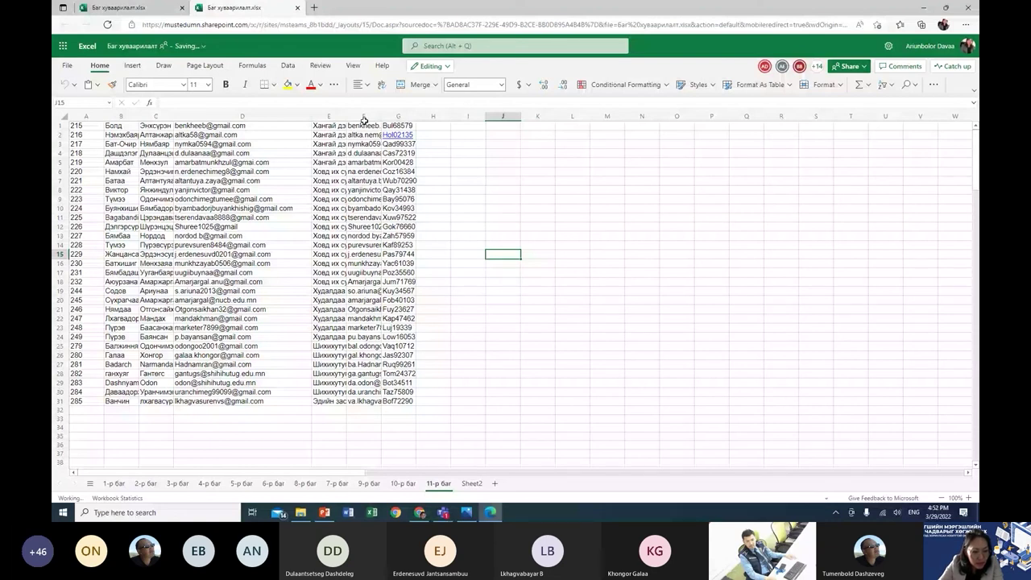
pyautogui.doubleClick(365, 120)
pyautogui.click(598, 294)
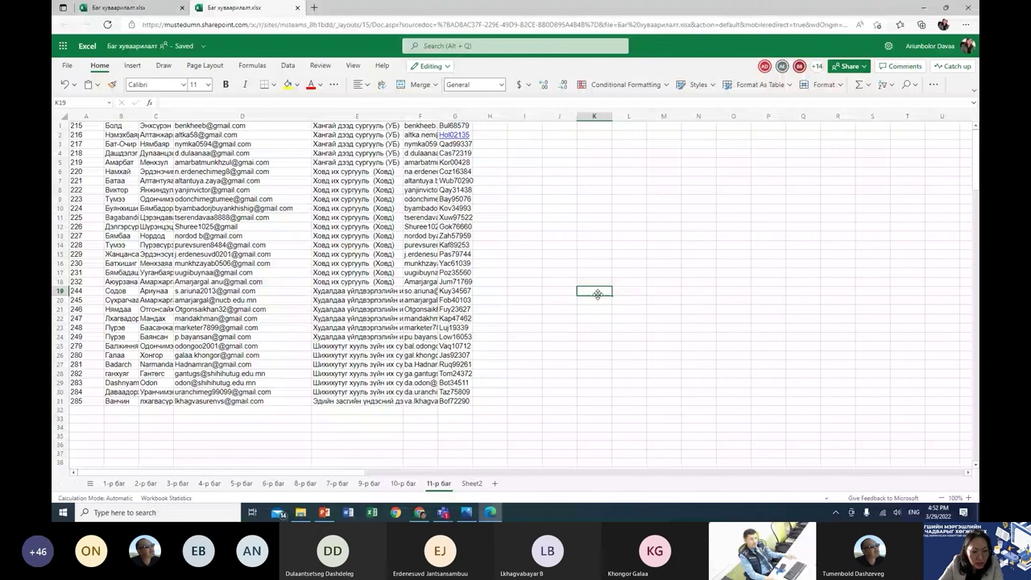
pyautogui.doubleClick(402, 117)
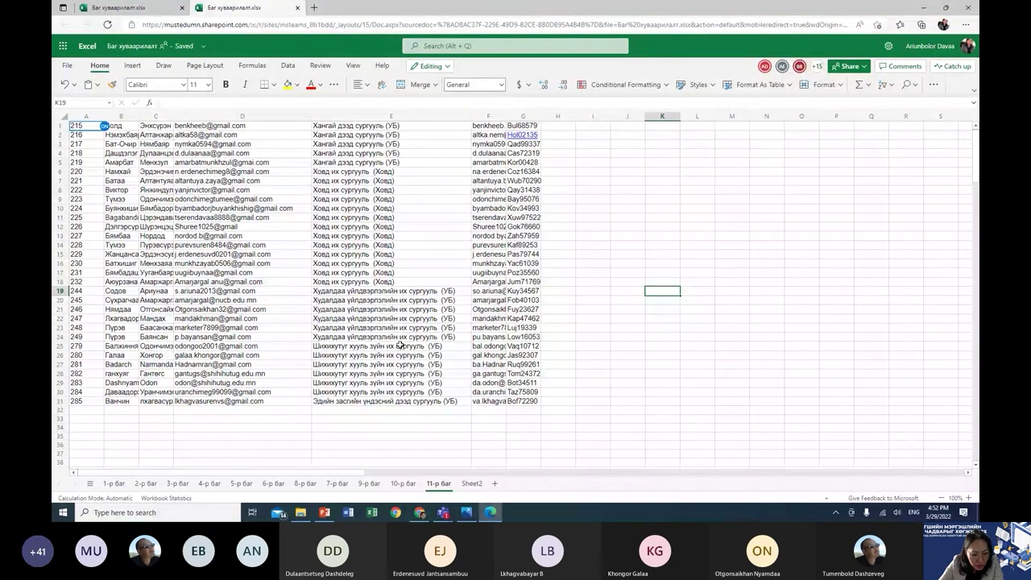
# - Point out the schools in E25:E30 on the 11-р баг sheet
pyautogui.moveTo(400, 344); pyautogui.dragTo(401, 393)
pyautogui.click(401, 428)
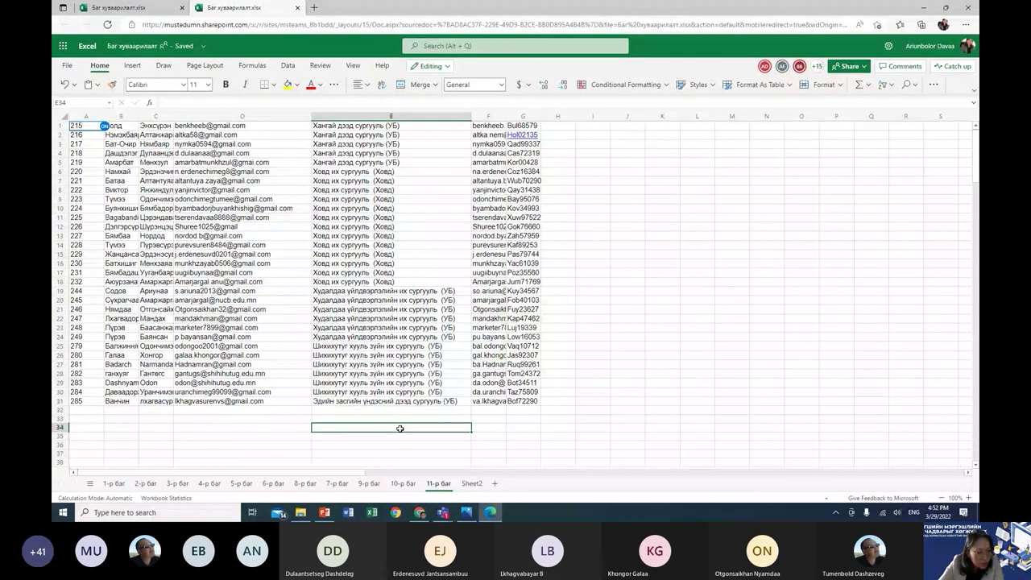
pyautogui.click(603, 335)
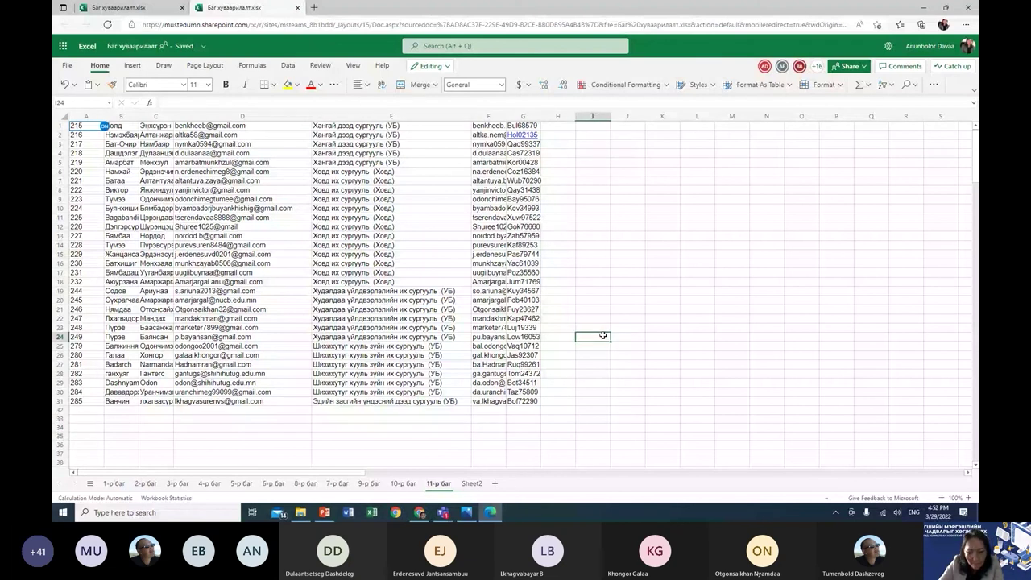
# - Check the Teams meeting window, then open another copy of Баг хуваарилалт.xlsx from the General channel files
pyautogui.moveTo(478, 457)
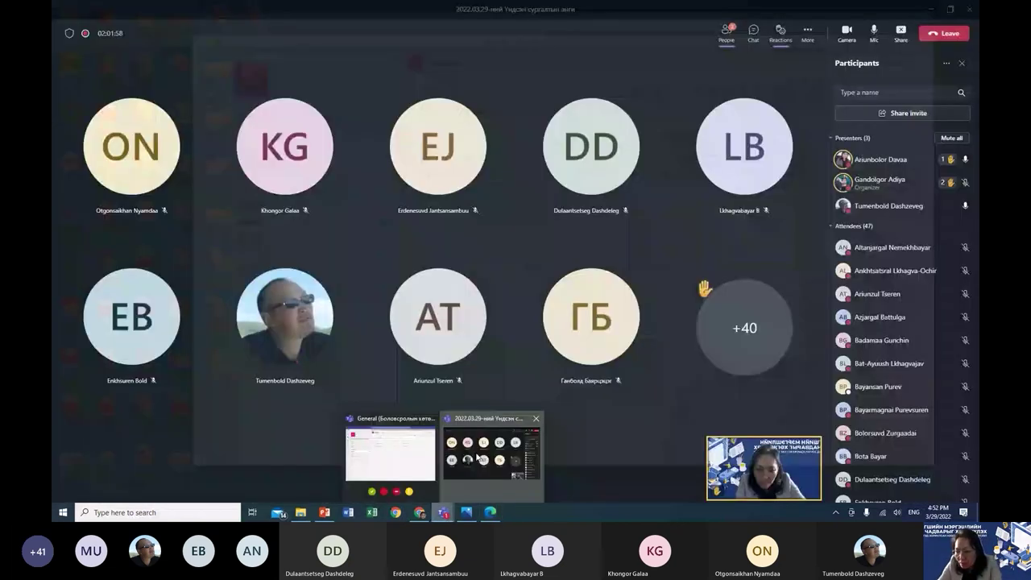
pyautogui.click(478, 458)
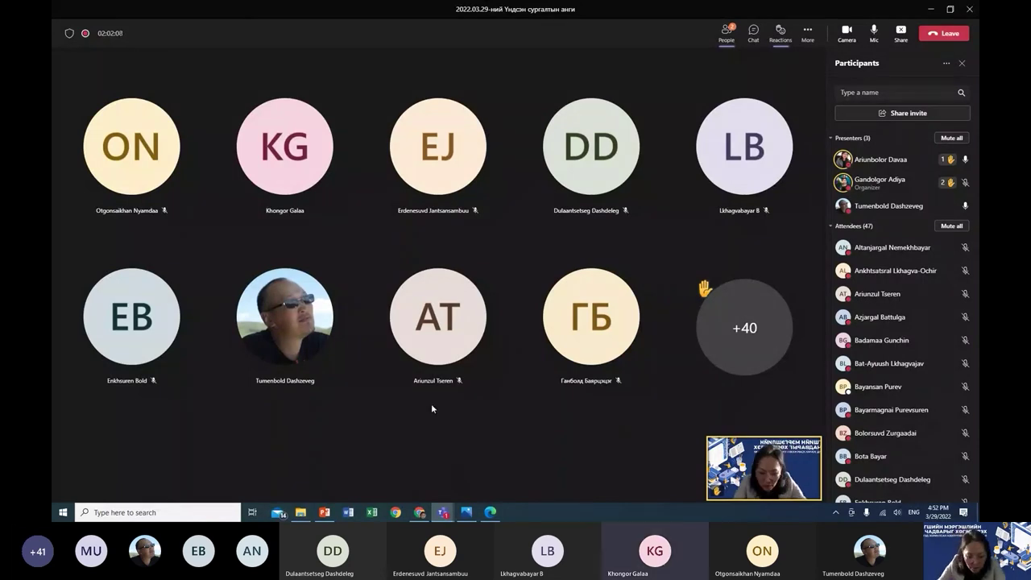
pyautogui.moveTo(443, 512)
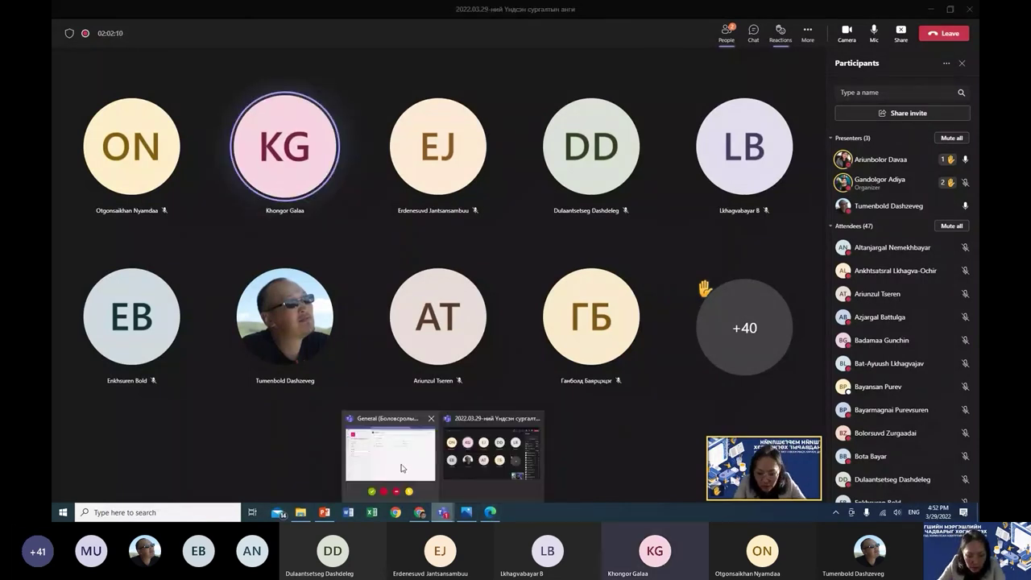
pyautogui.click(387, 451)
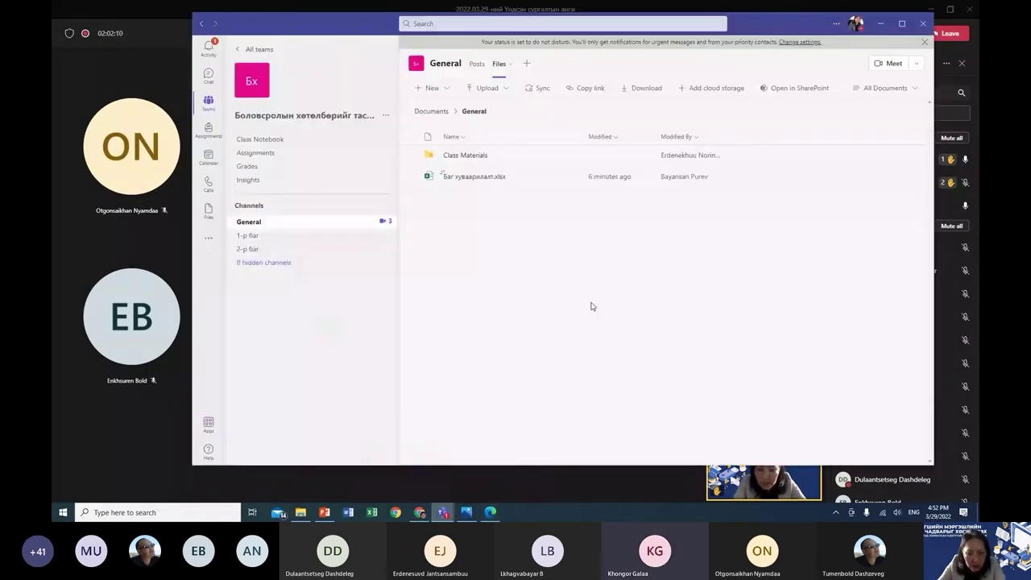
pyautogui.click(466, 179)
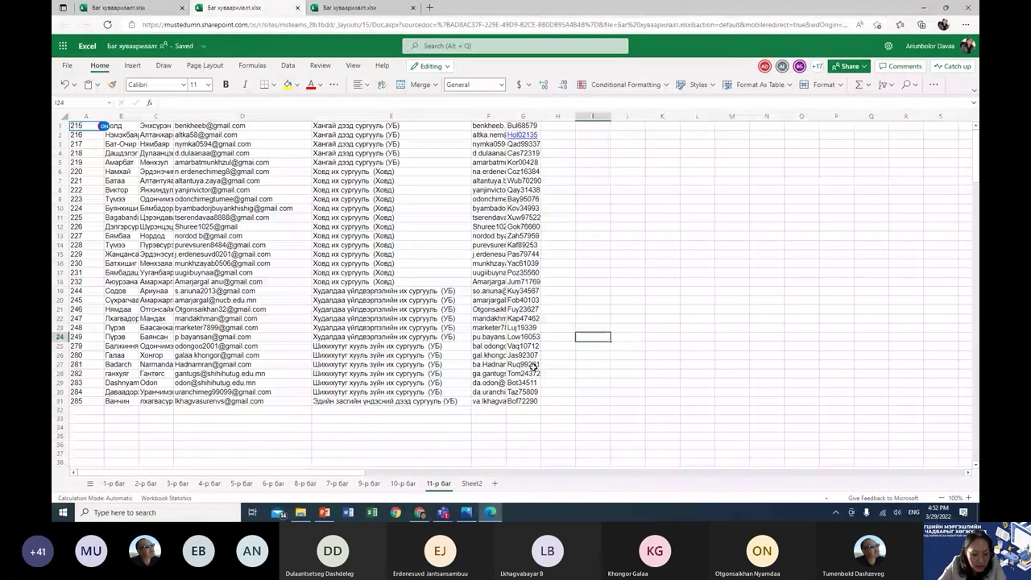
# - Move from the 11-р баг sheet to the newly opened workbook copy and show its 9-р баг and 3-р баг lists
pyautogui.click(559, 374)
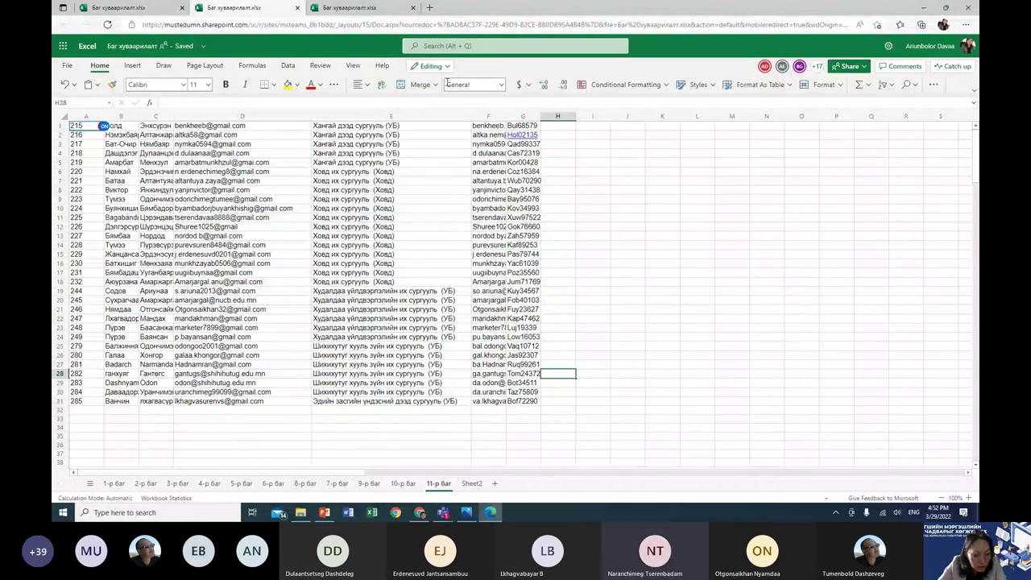
pyautogui.hotkey('ctrl', 'Tab')
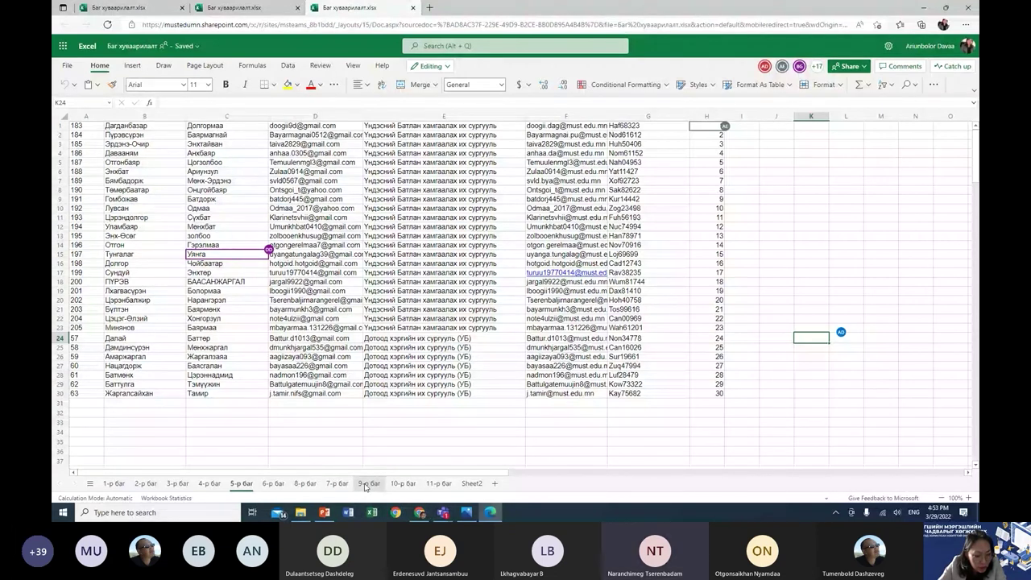
pyautogui.click(368, 483)
pyautogui.click(365, 427)
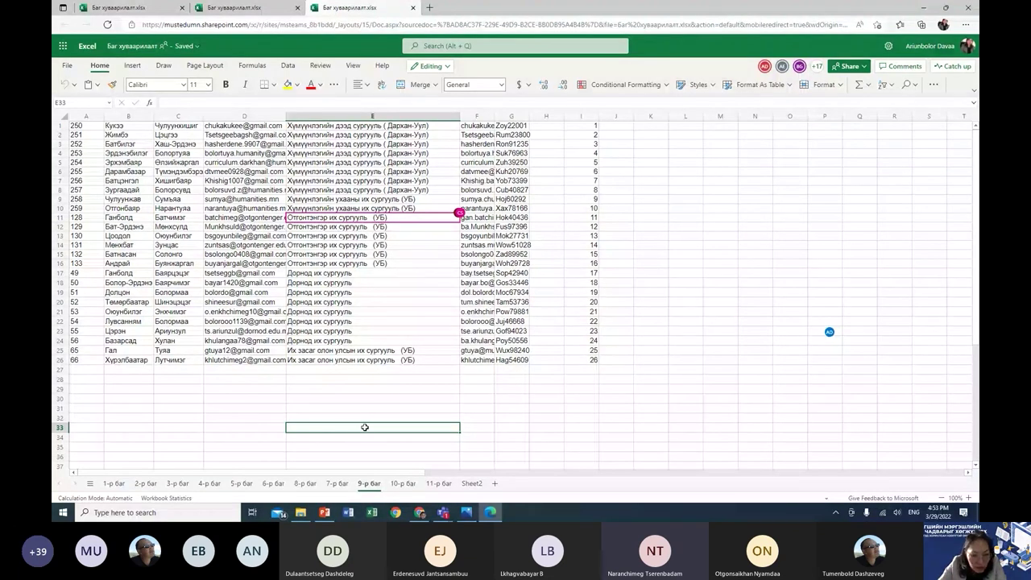
pyautogui.click(177, 483)
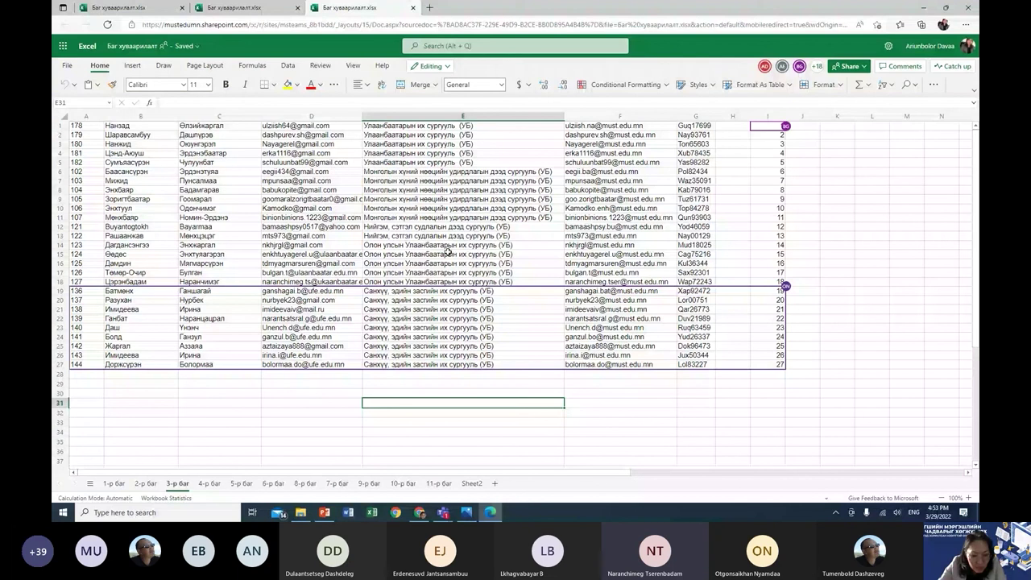
# - Point out the Олон улсын Улаанбаатарын их сургууль (УБ) entries in E14:E18 on the 3-р баг sheet
pyautogui.click(448, 260)
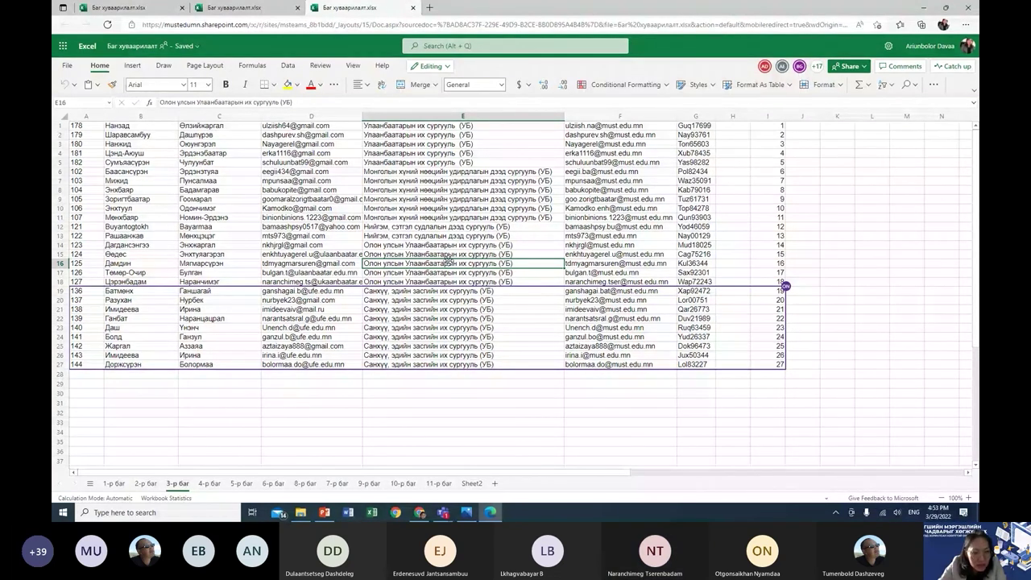
pyautogui.click(451, 393)
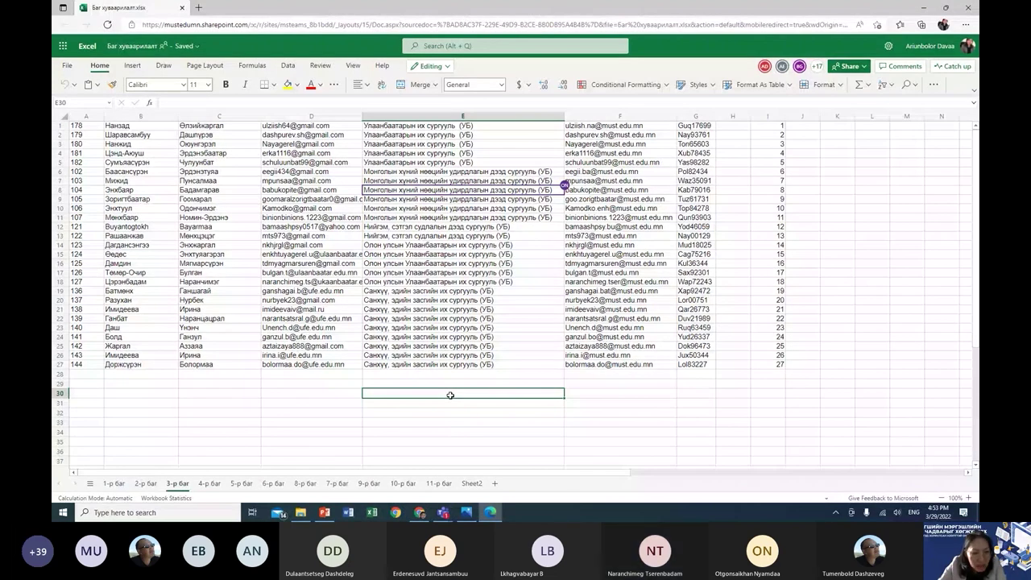
pyautogui.click(434, 432)
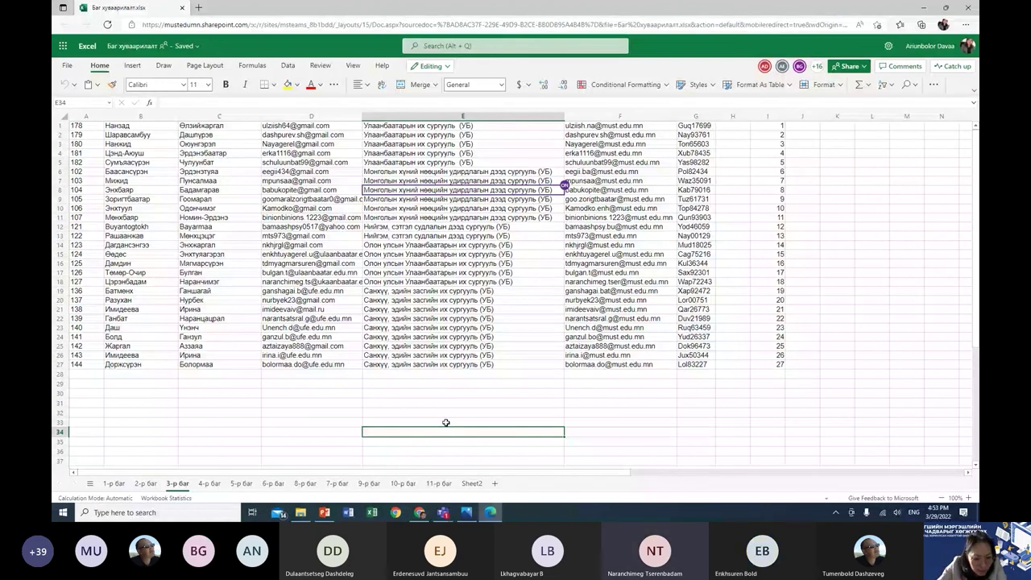
pyautogui.moveTo(463, 245); pyautogui.dragTo(464, 281)
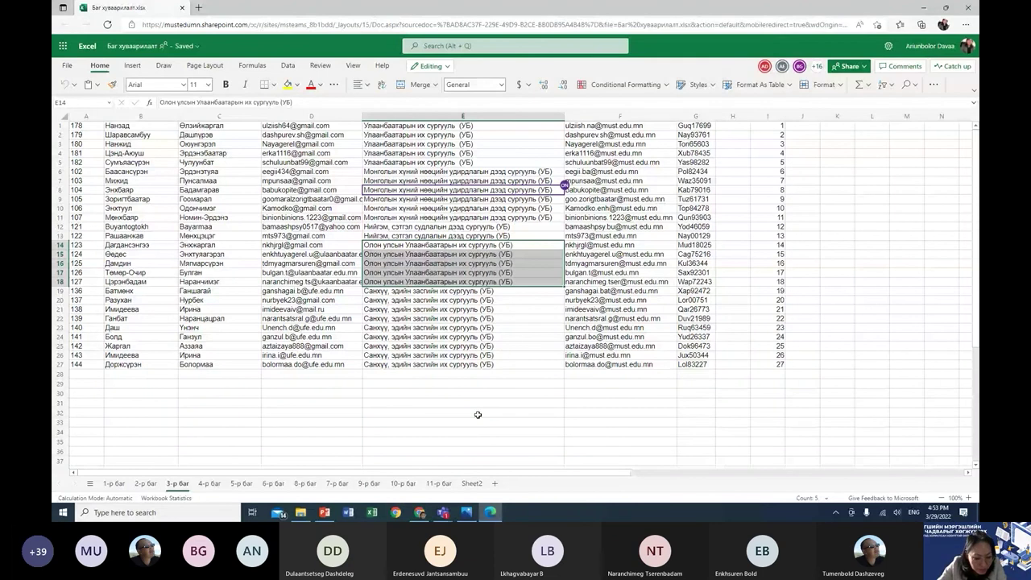
pyautogui.click(760, 422)
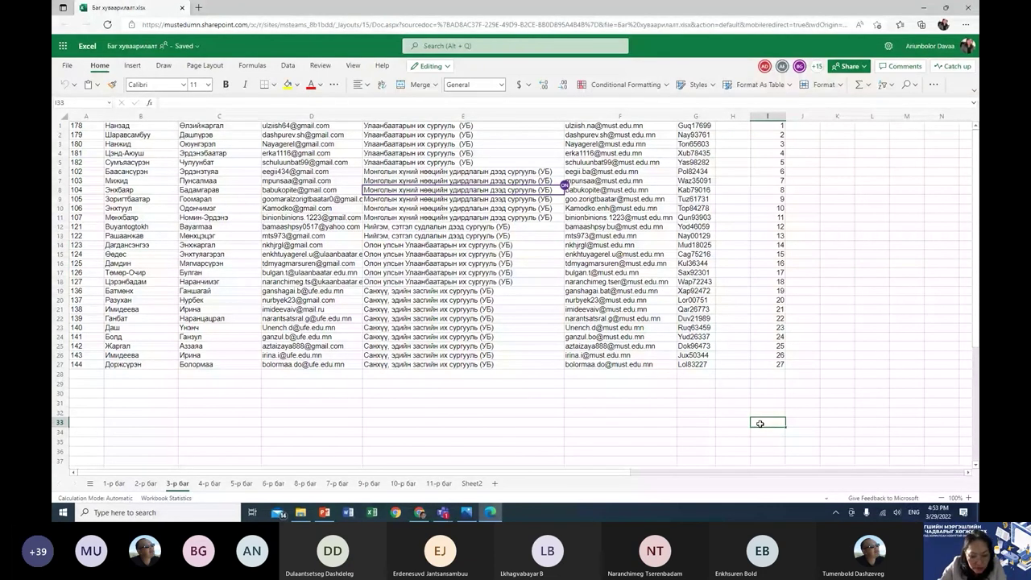
# - Switch to the Teams meeting and look through its participants, expanding the full attendee list
pyautogui.hotkey('alt', 'Tab')
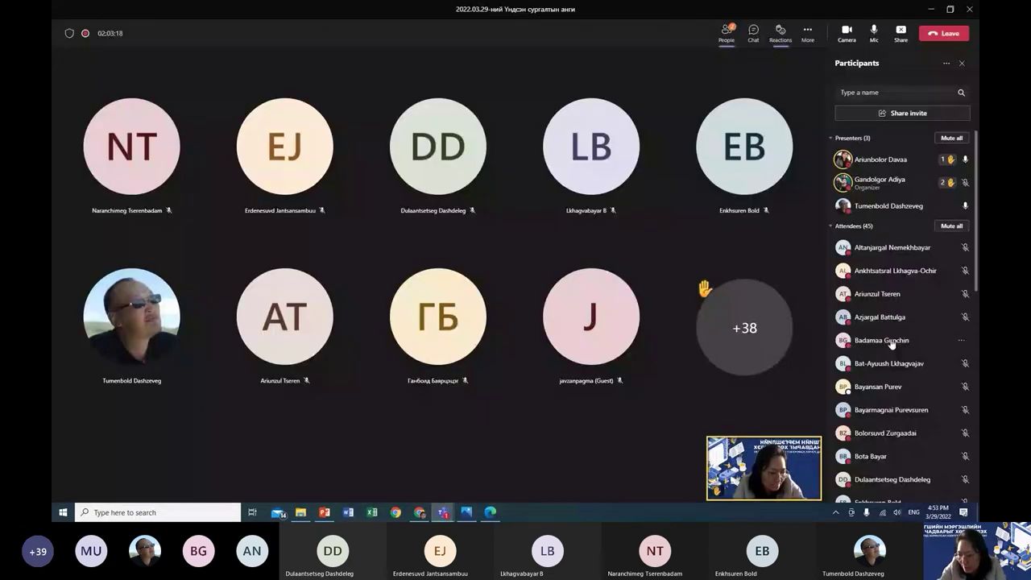
pyautogui.scroll(-5, 892, 344)
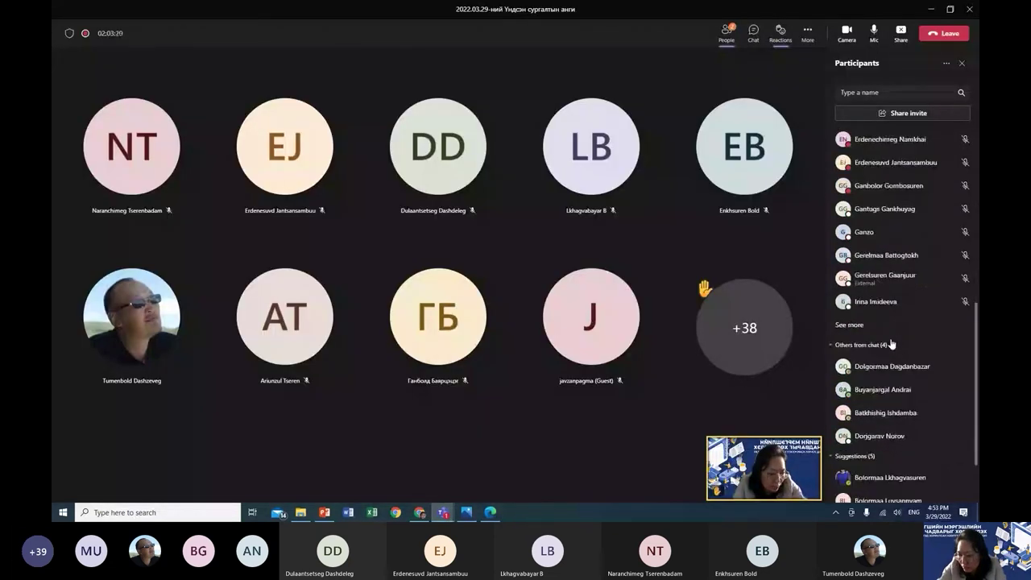
pyautogui.scroll(-2, 892, 344)
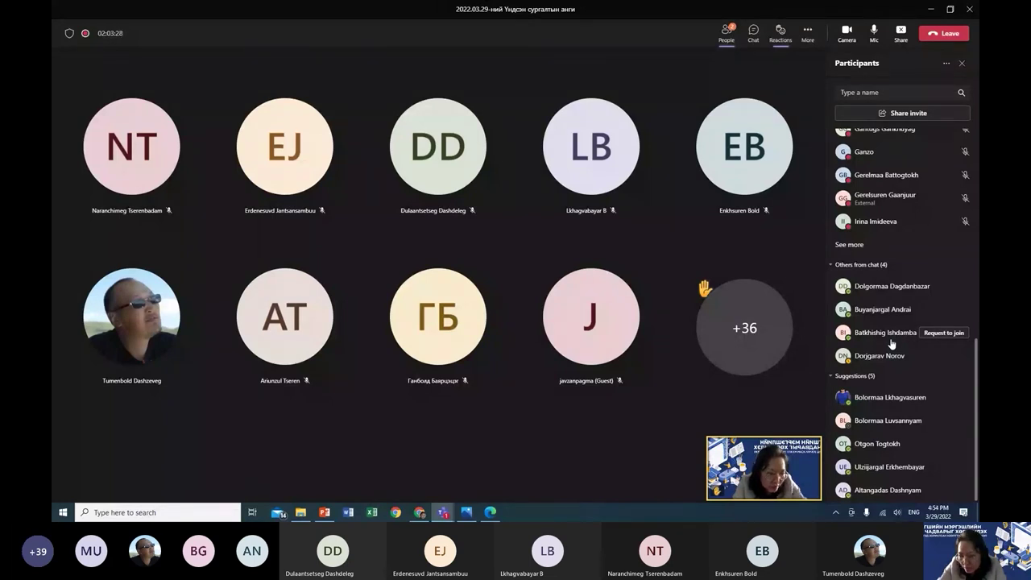
pyautogui.scroll(6, 895, 307)
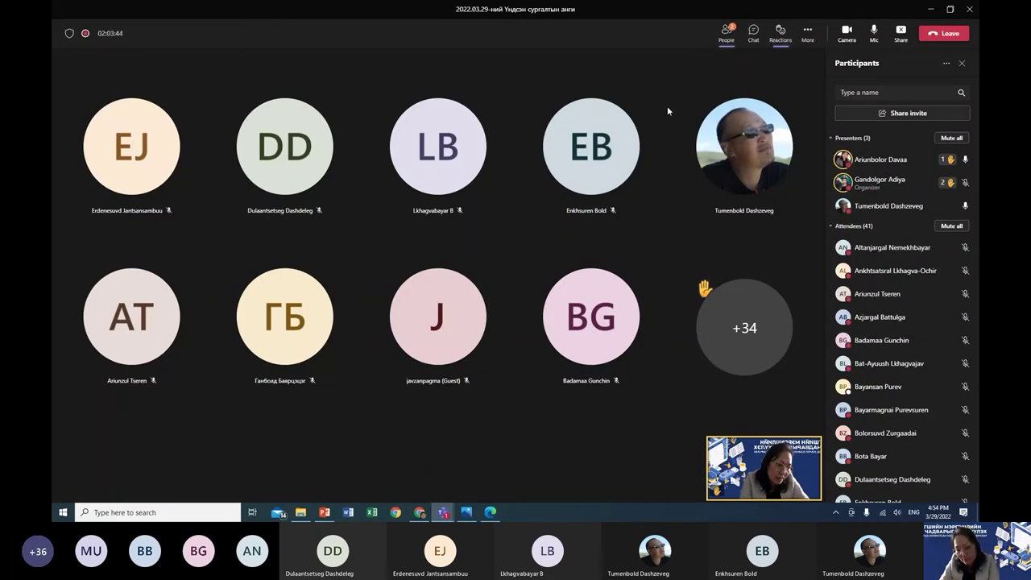
pyautogui.scroll(-5, 880, 305)
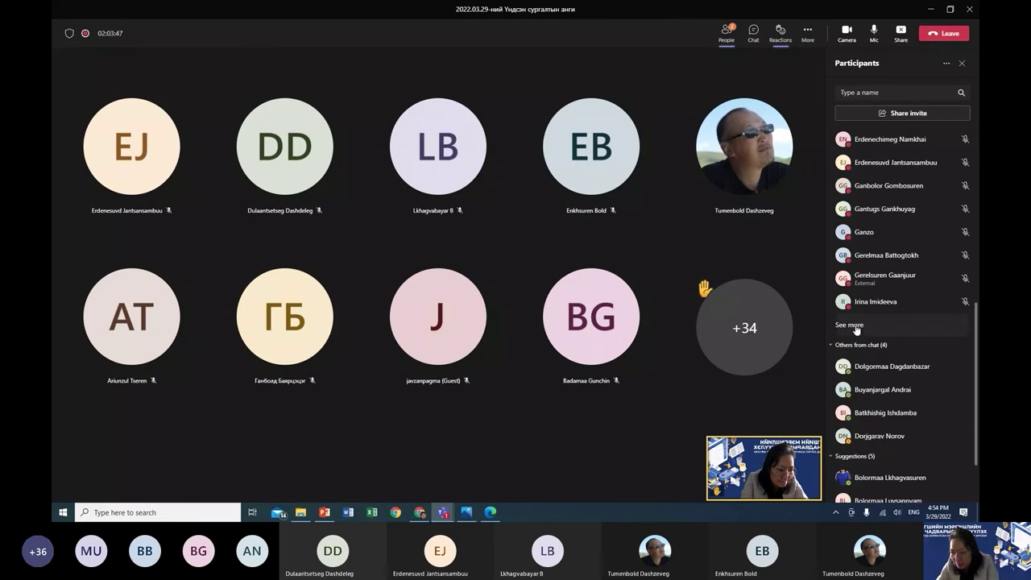
pyautogui.click(850, 326)
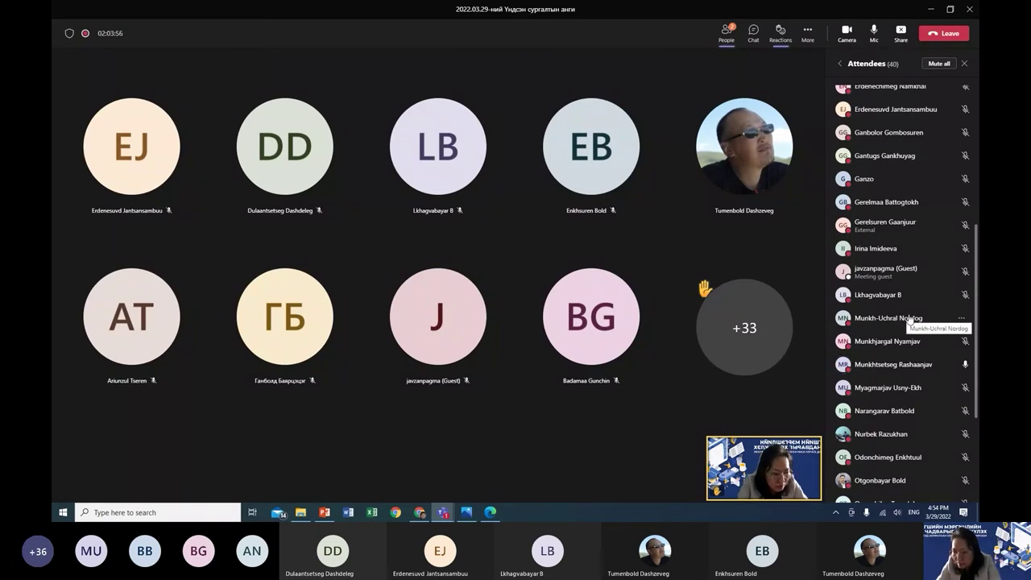
# - Return to the workbook in the browser and point out the schools in E12:E13 on the 3-р баг sheet
pyautogui.click(490, 512)
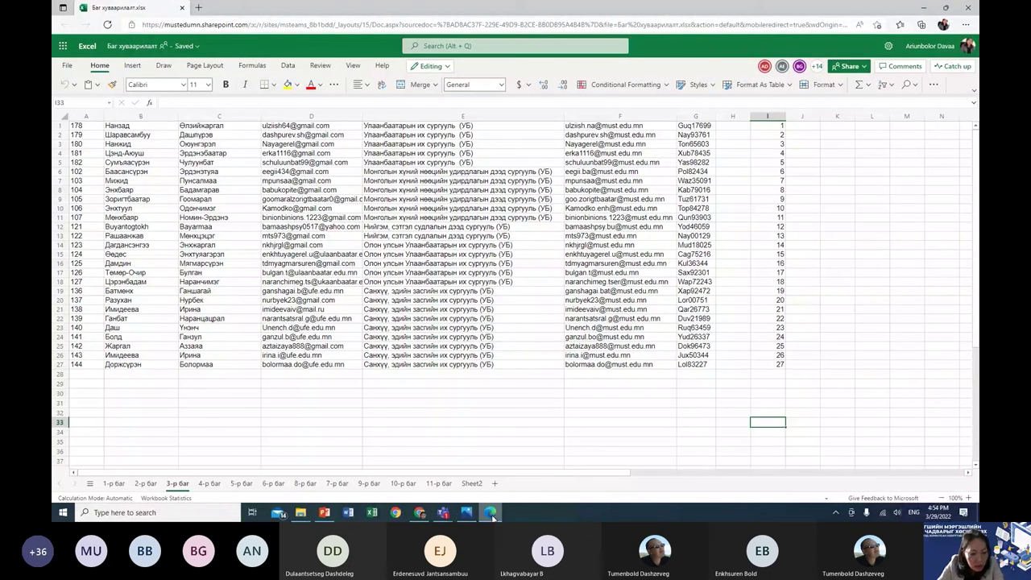
pyautogui.click(339, 439)
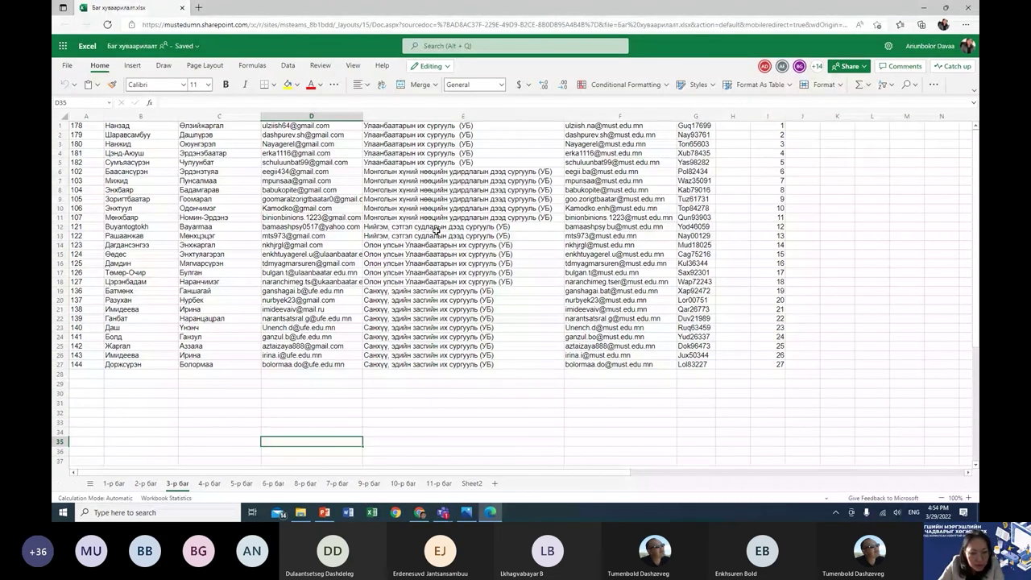
pyautogui.moveTo(436, 228); pyautogui.dragTo(436, 236)
pyautogui.click(454, 430)
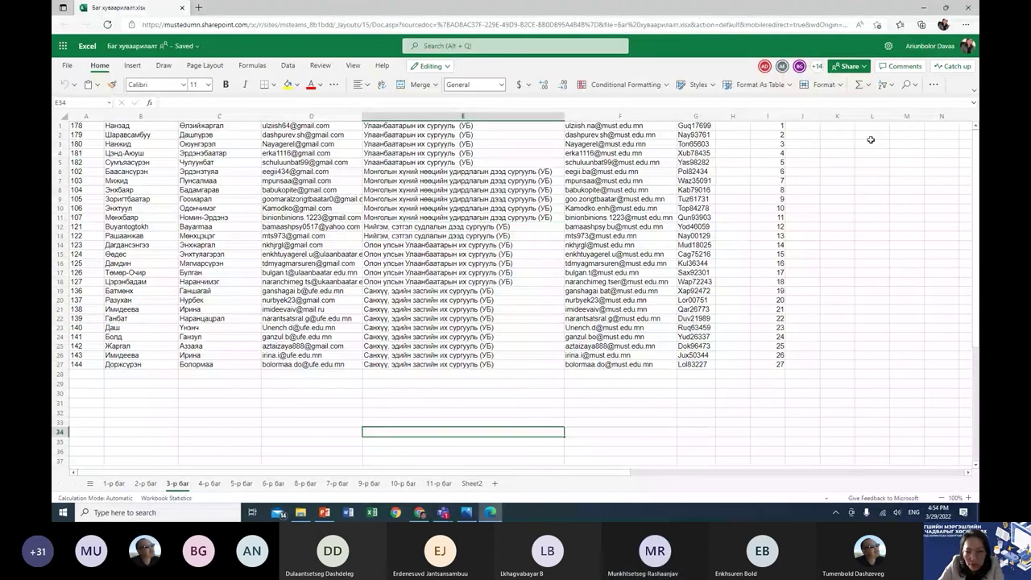
# - Switch back to the Teams meeting window and leave the meeting
pyautogui.click(464, 513)
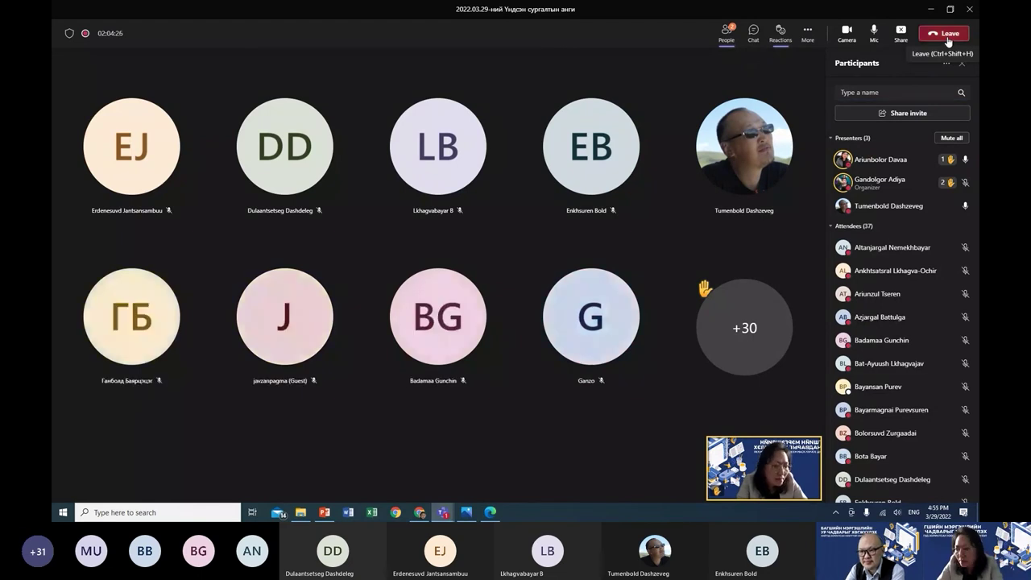
pyautogui.click(948, 42)
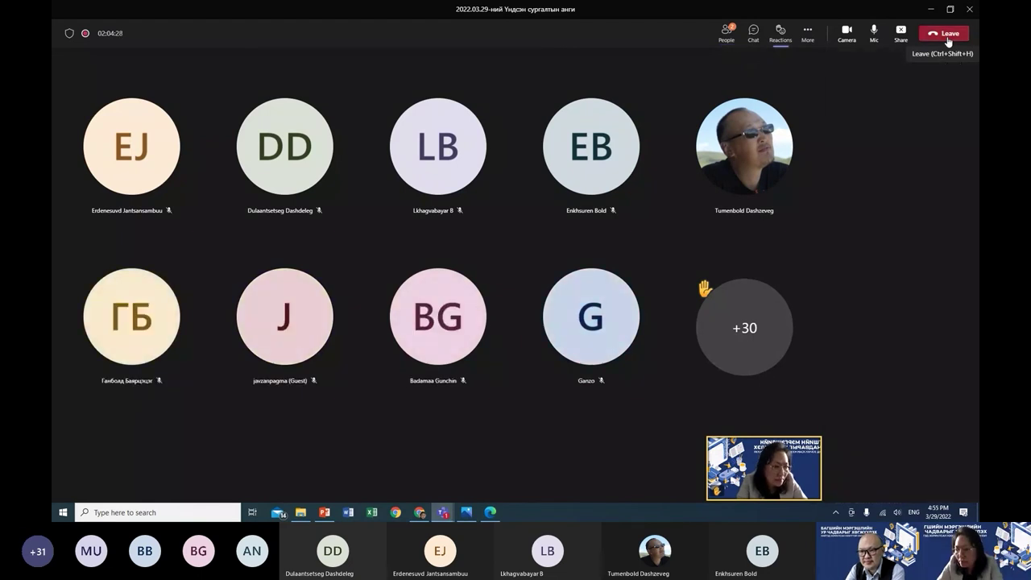